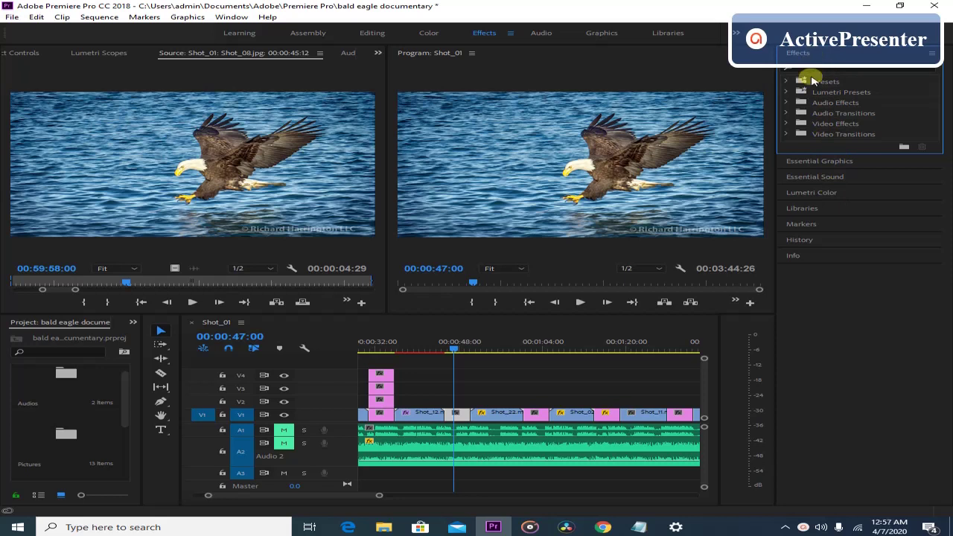
Apply the Gaussian Blur video effect to the Shot_08.jpg clip at 00:00:47:00 in the timeline.
left_click(789, 124)
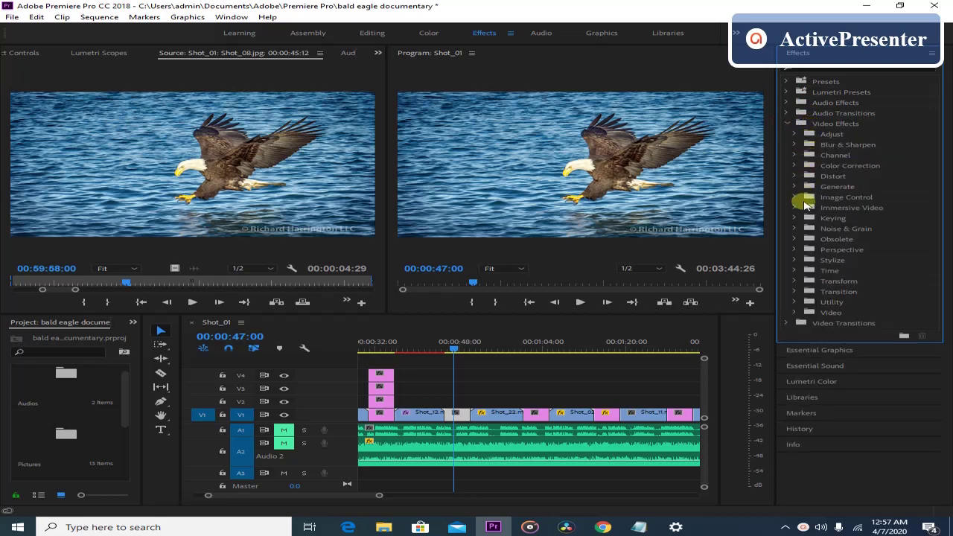
left_click(793, 134)
left_click(840, 165)
left_click(794, 134)
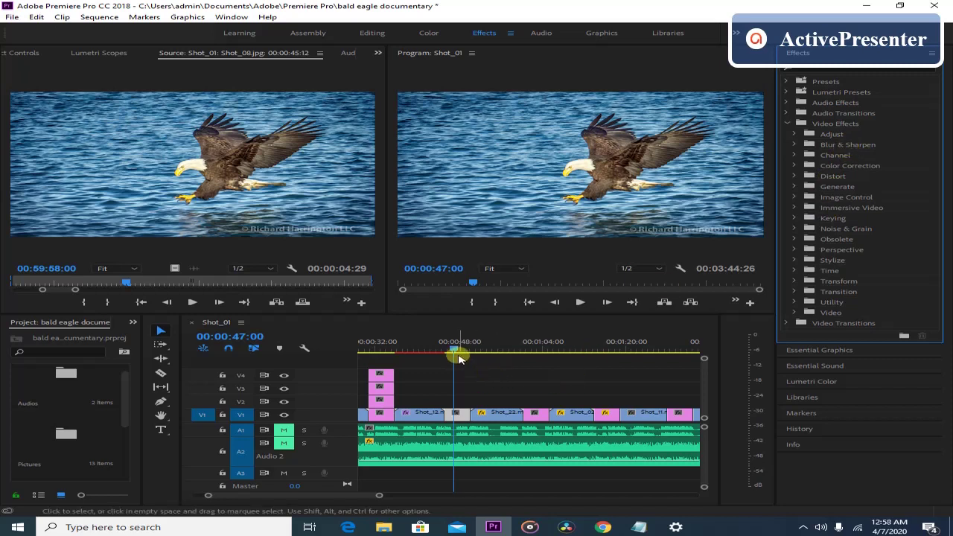
left_click(462, 414)
double_click(462, 415)
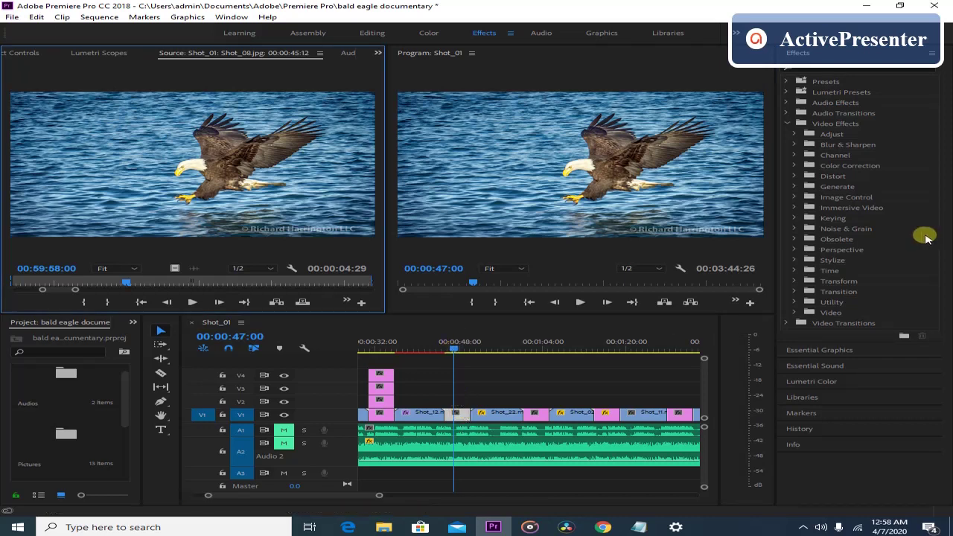
left_click(794, 144)
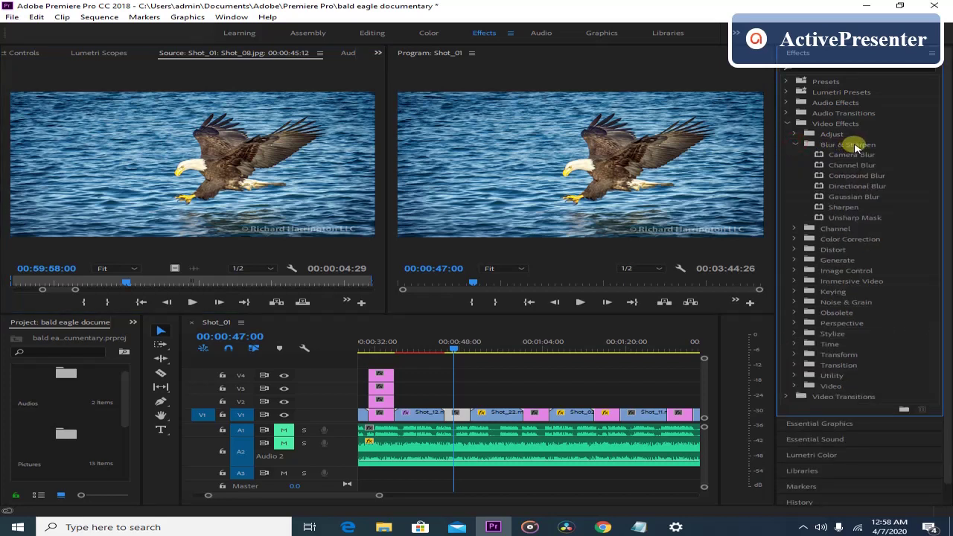
left_click(852, 197)
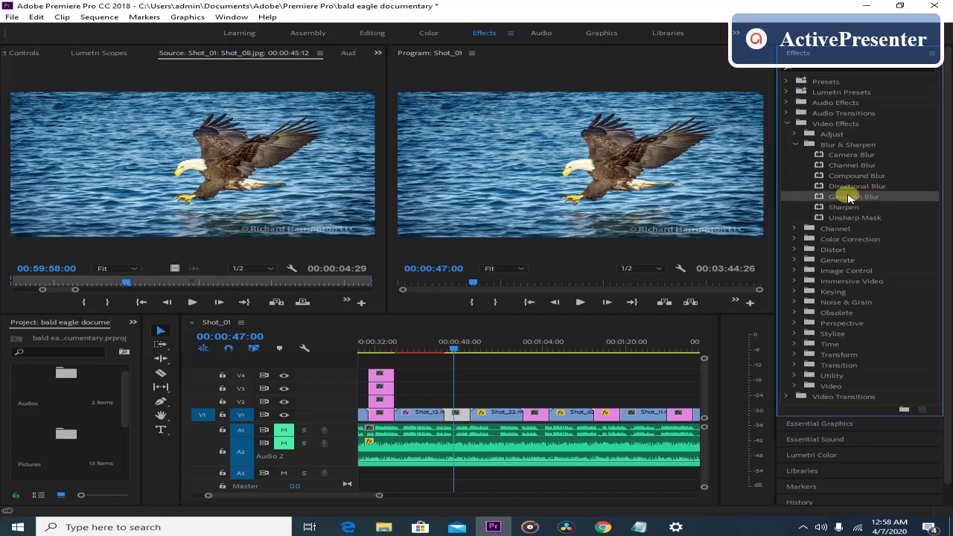
left_click_drag(845, 196, 456, 411)
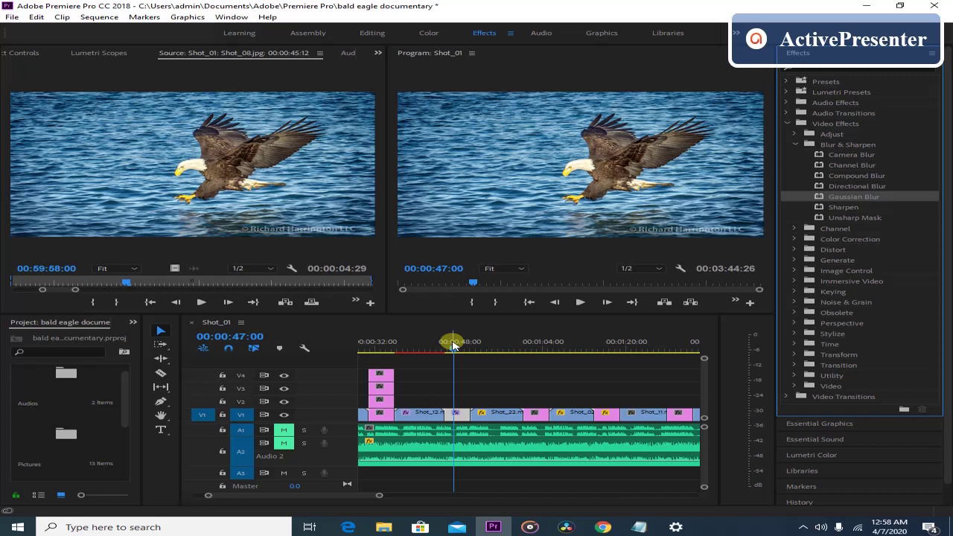
Set the second Gaussian Blur's Blurriness to 50 at the start of Shot_08.jpg, 00:00:45:12, and enable keyframing for it.
left_click(377, 53)
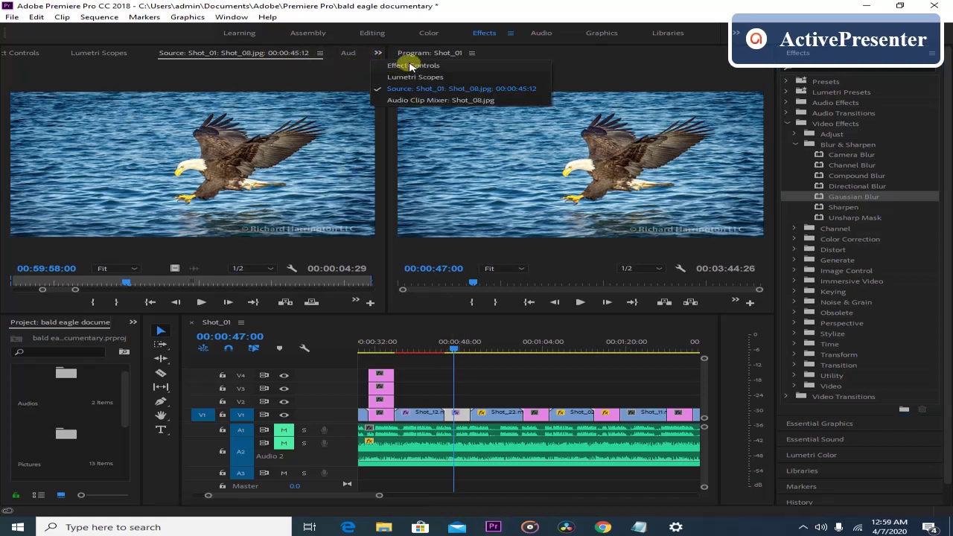
left_click(410, 67)
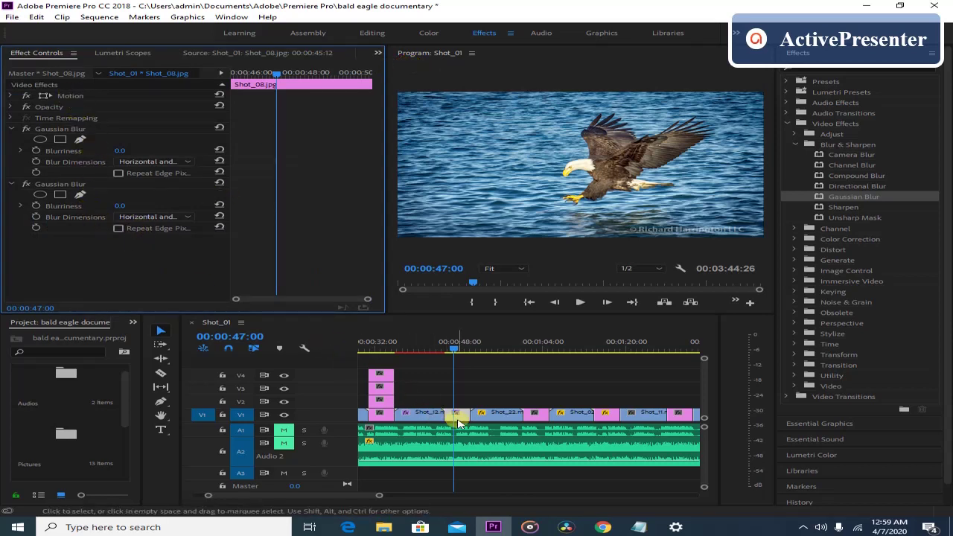
left_click(60, 185)
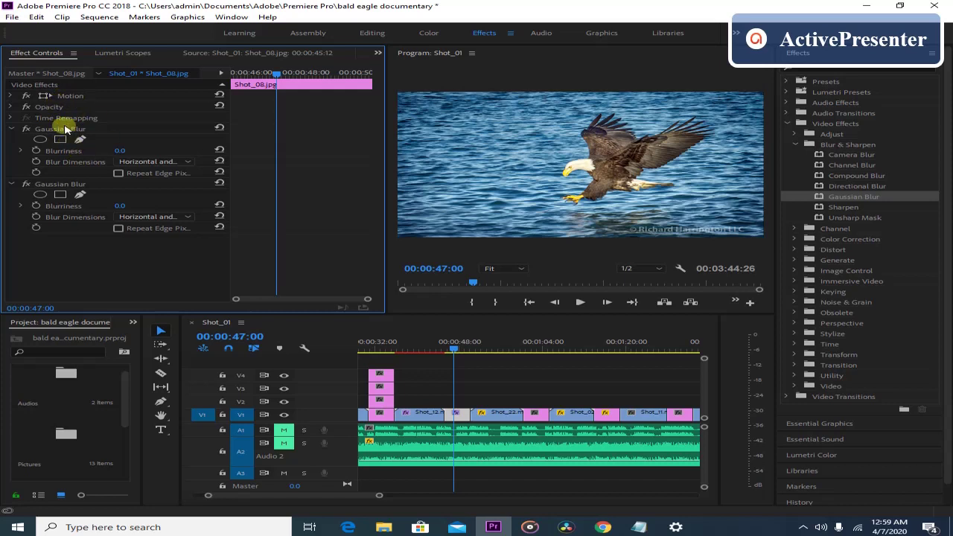
left_click(73, 186)
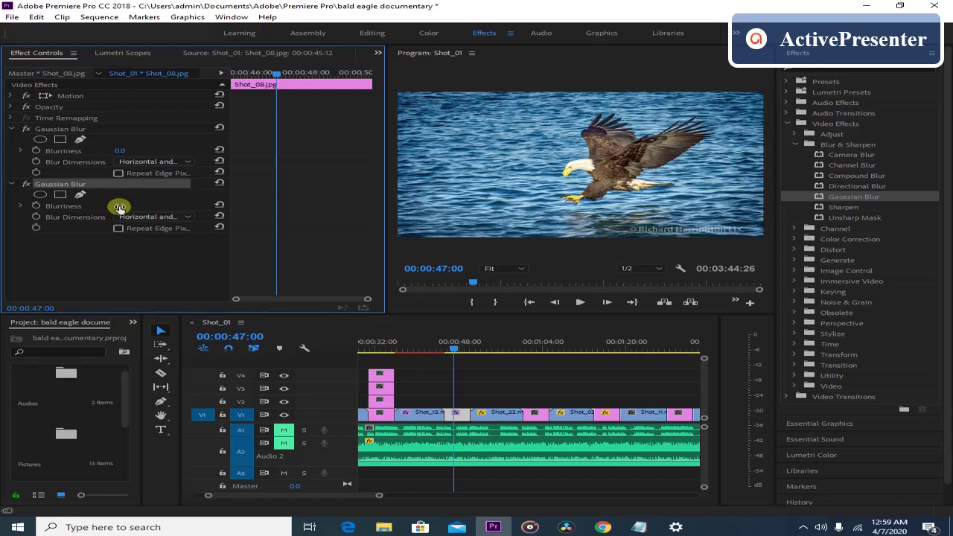
left_click_drag(120, 207, 19, 202)
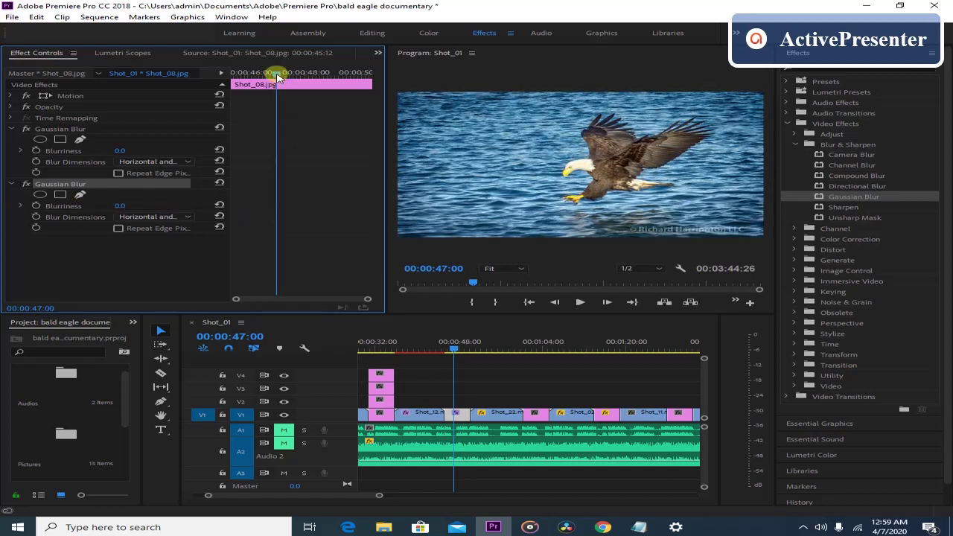
left_click_drag(277, 77, 230, 74)
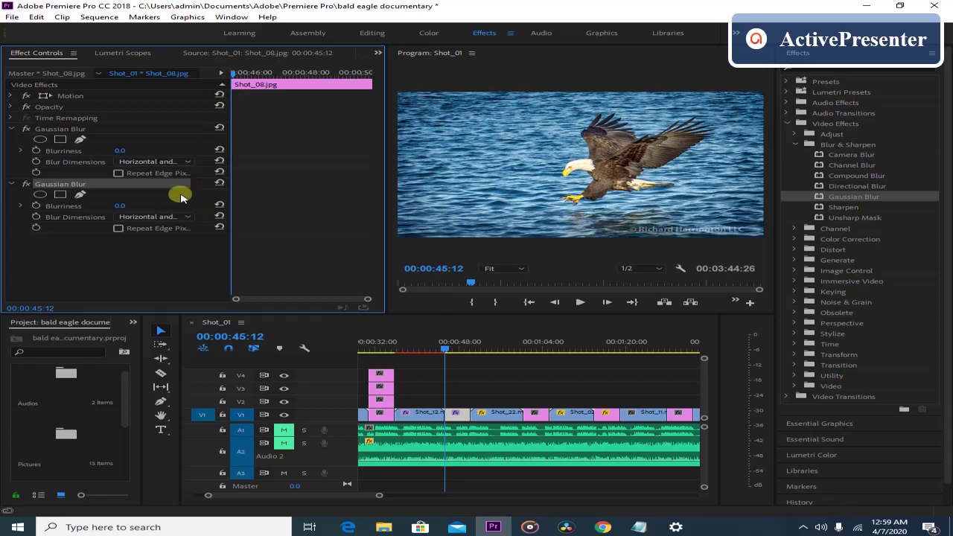
left_click_drag(123, 208, 159, 209)
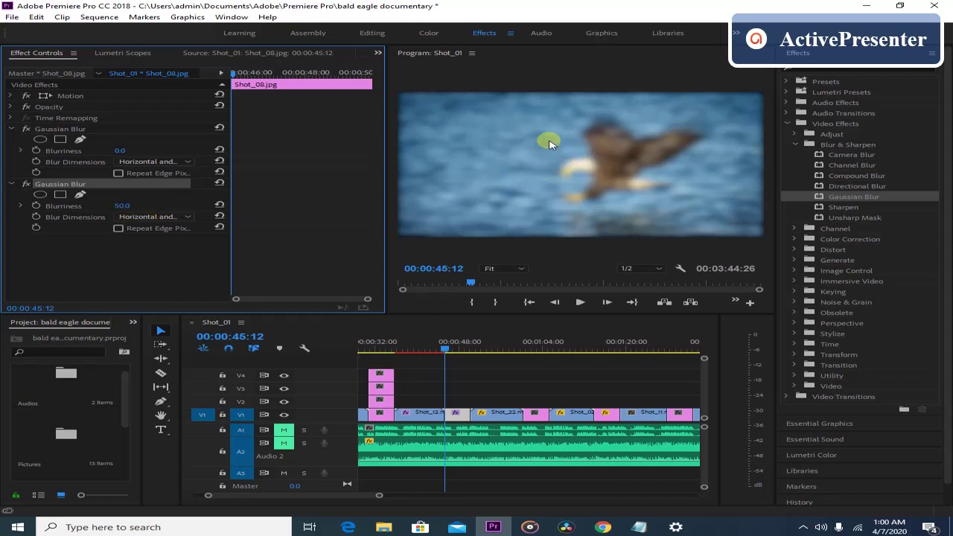
left_click(35, 207)
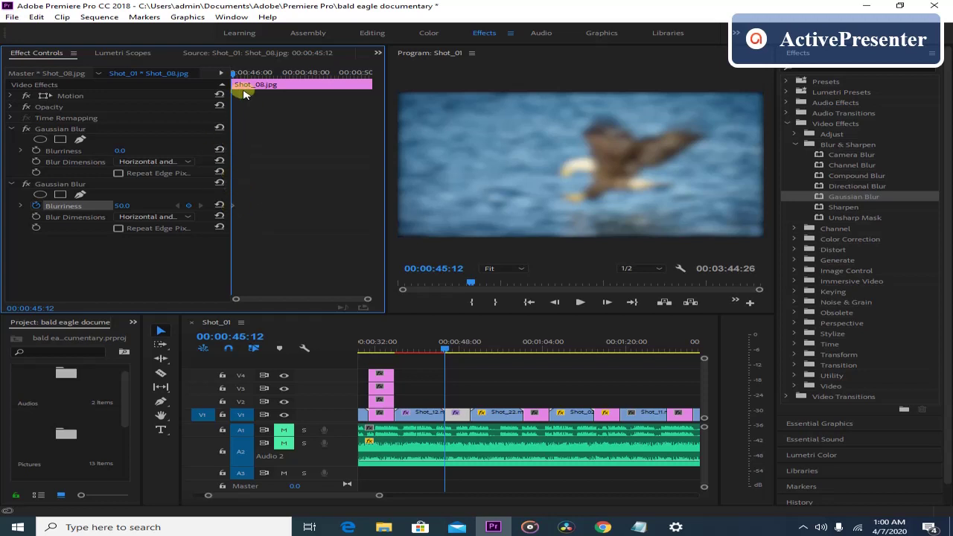
Add a second Blurriness keyframe at 00:00:48:04 and set its value to 0.
left_click_drag(233, 77, 335, 81)
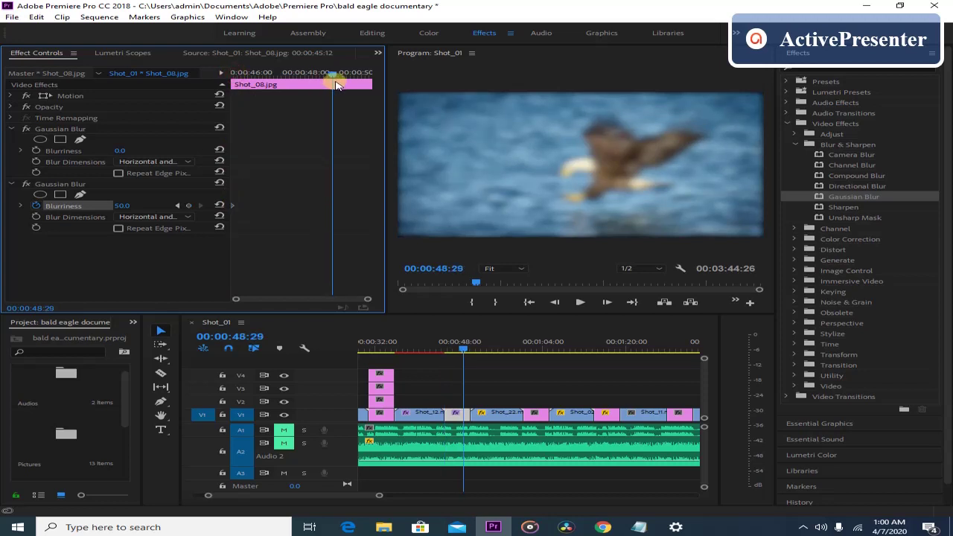
left_click_drag(333, 77, 309, 74)
left_click(188, 206)
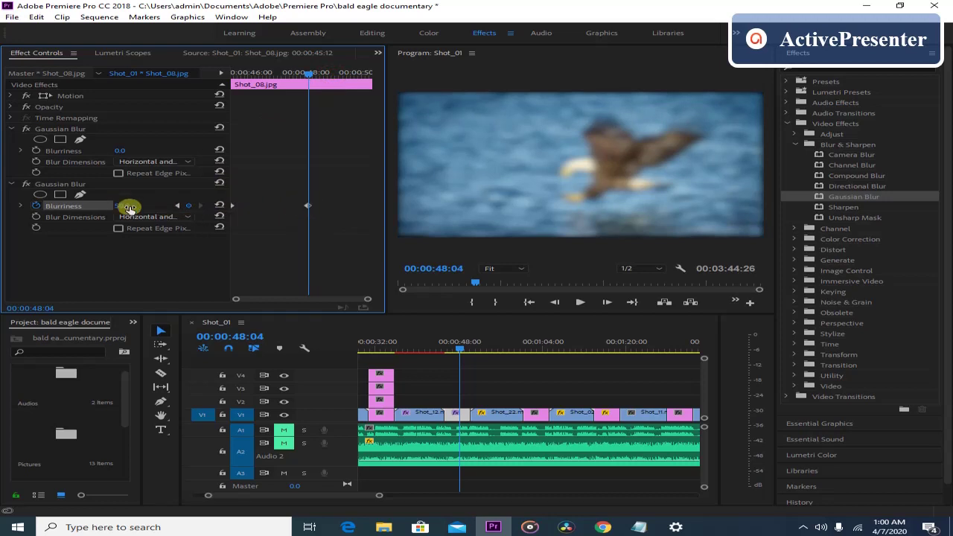
left_click_drag(124, 208, 64, 199)
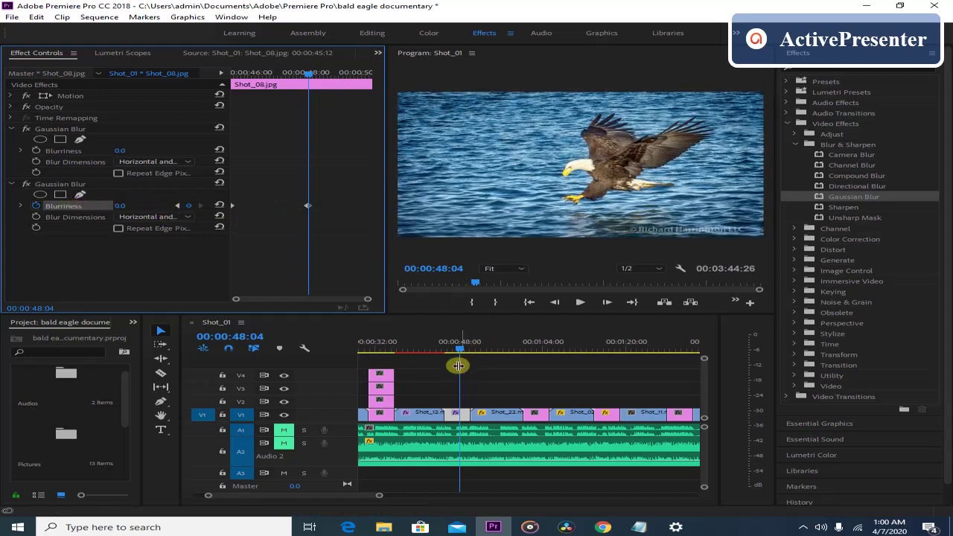
Play the sequence from just before Shot_08.jpg to review the animated blur.
left_click_drag(458, 350, 441, 347)
left_click(580, 302)
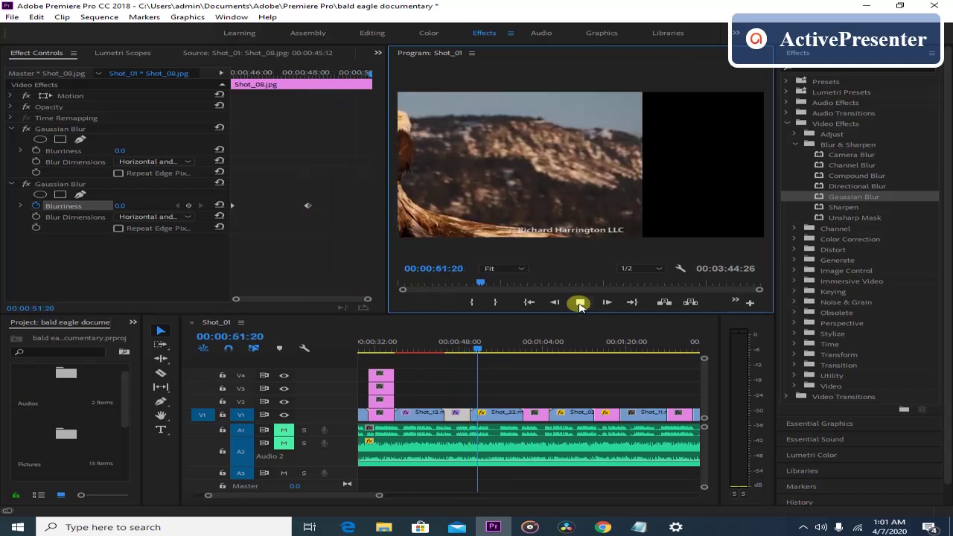
left_click(580, 303)
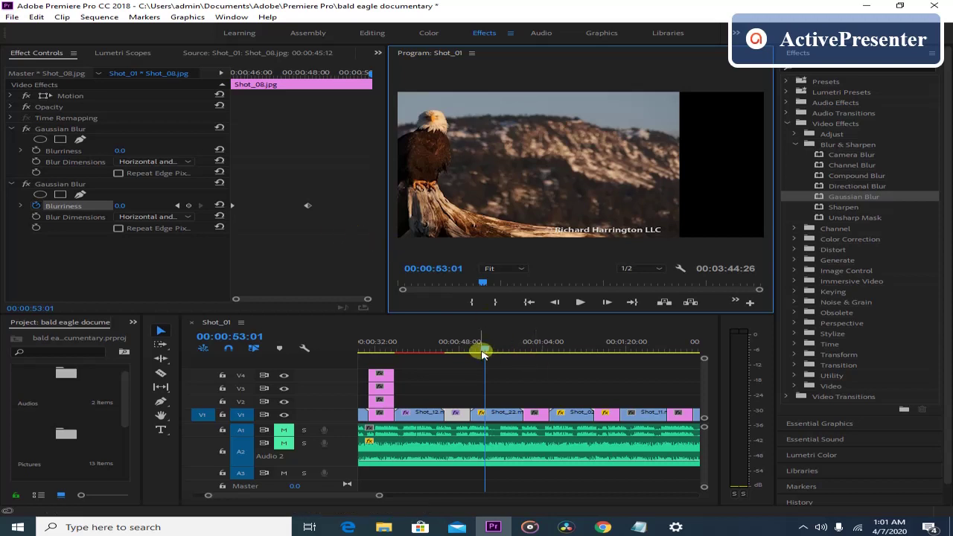
Apply the Color Balance effect from Color Correction to the Shot_26.jpg clip at 00:01:01:24.
left_click_drag(485, 351, 530, 349)
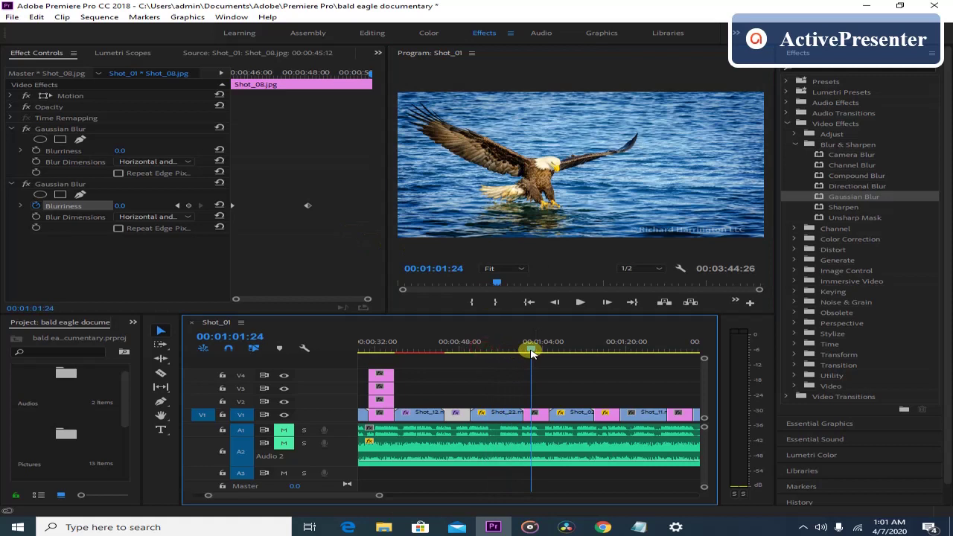
left_click(540, 413)
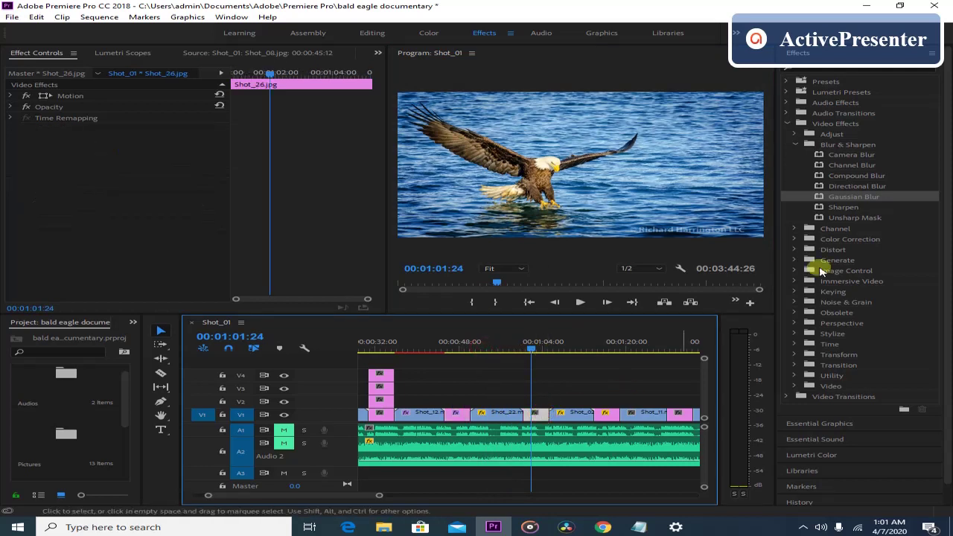
left_click(793, 239)
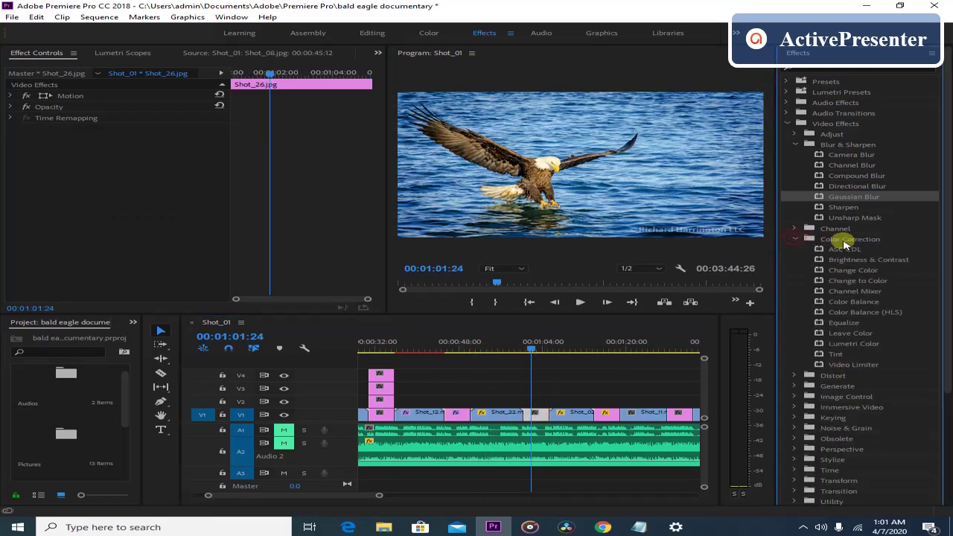
left_click(851, 304)
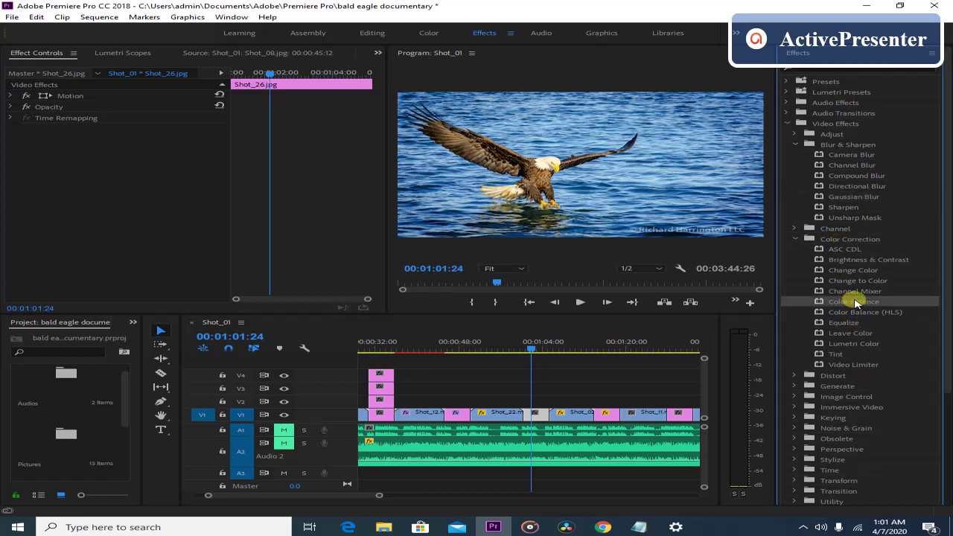
double_click(855, 302)
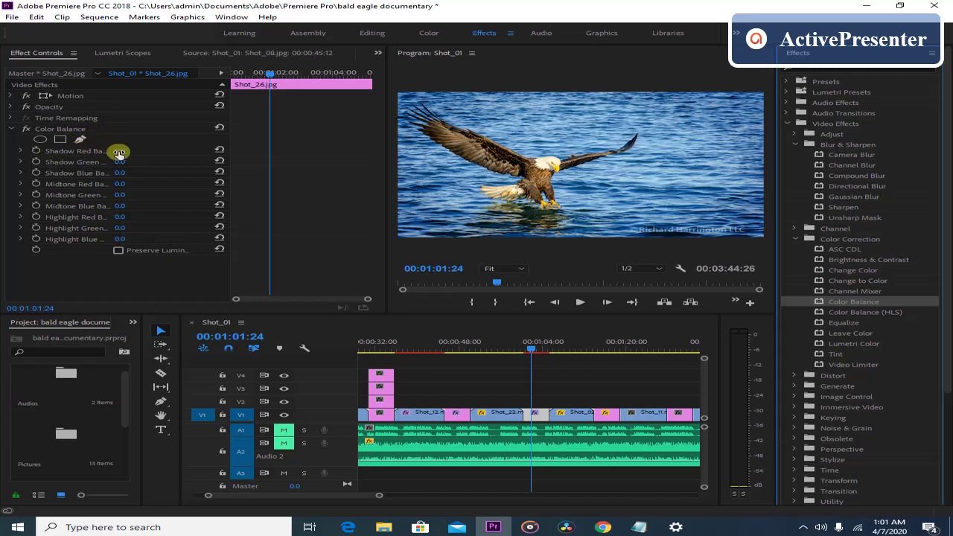
Try Color Balance with shadow red 90, green 100, blue 6, midtone red 28, blue 50, and highlight red 36, green 34.
left_click_drag(121, 152, 223, 160)
left_click_drag(119, 162, 146, 187)
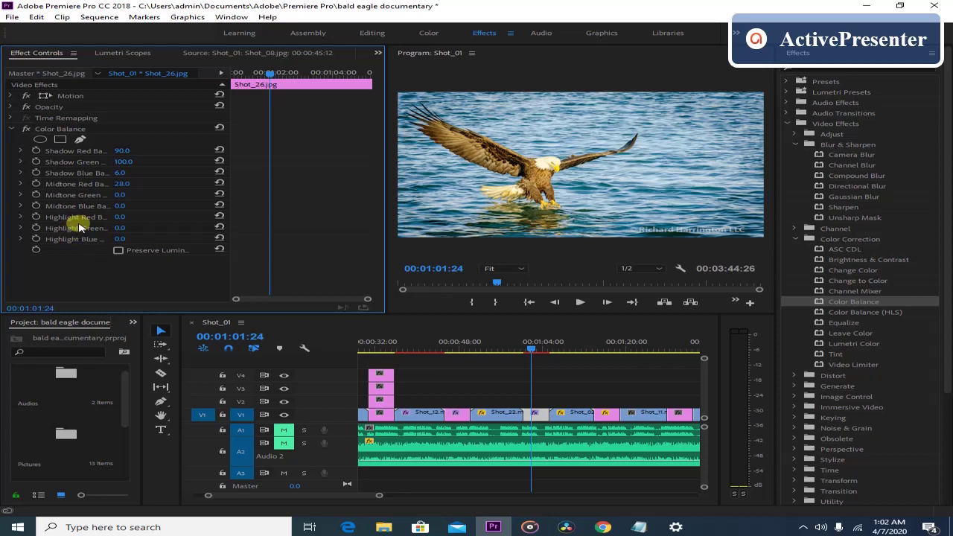
left_click_drag(119, 206, 145, 228)
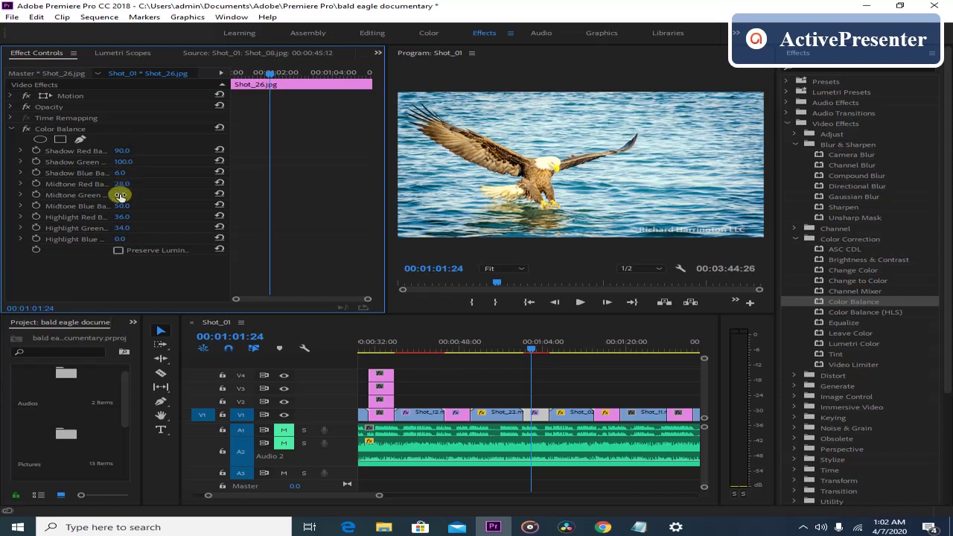
Reset the Color Balance shadow and midtone values and the highlight red and green values to their defaults.
left_click(218, 150)
left_click(219, 161)
left_click(219, 172)
left_click(219, 182)
left_click(219, 194)
left_click(219, 206)
left_click(219, 216)
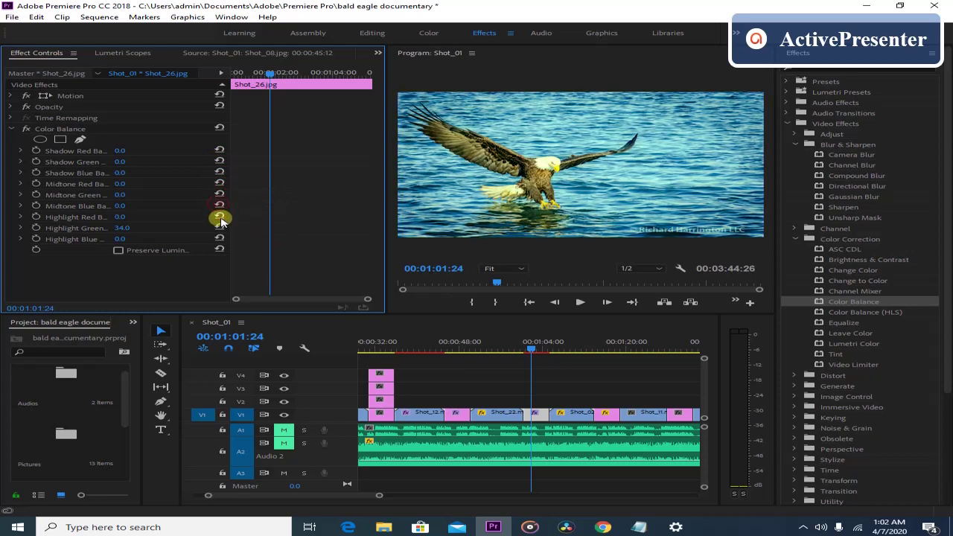
left_click(219, 227)
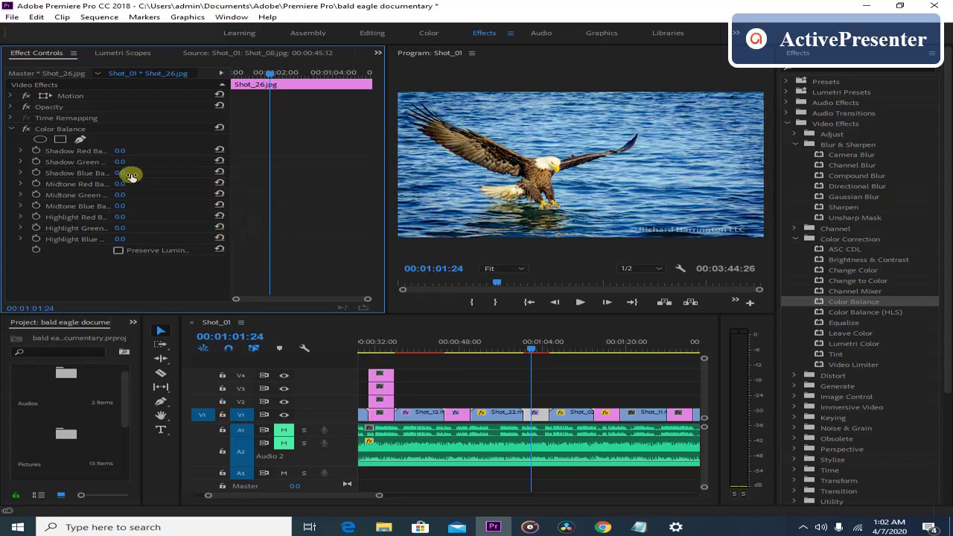
At the start of Shot_26.jpg, 00:01:00:13, set Shadow Red, Shadow Green, Shadow Blue and Midtone Red Balance to 50.
left_click(273, 78)
left_click_drag(273, 78, 222, 76)
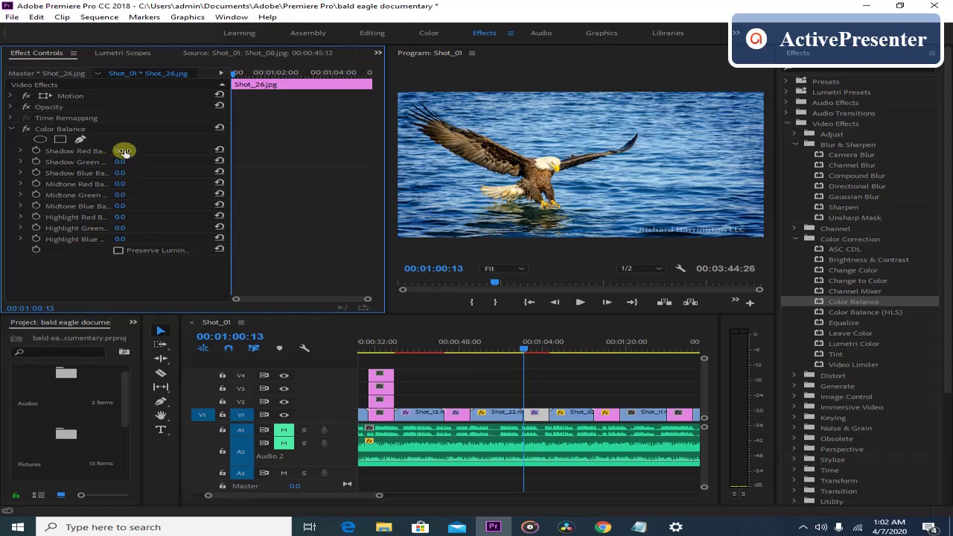
left_click(241, 85)
left_click(144, 150)
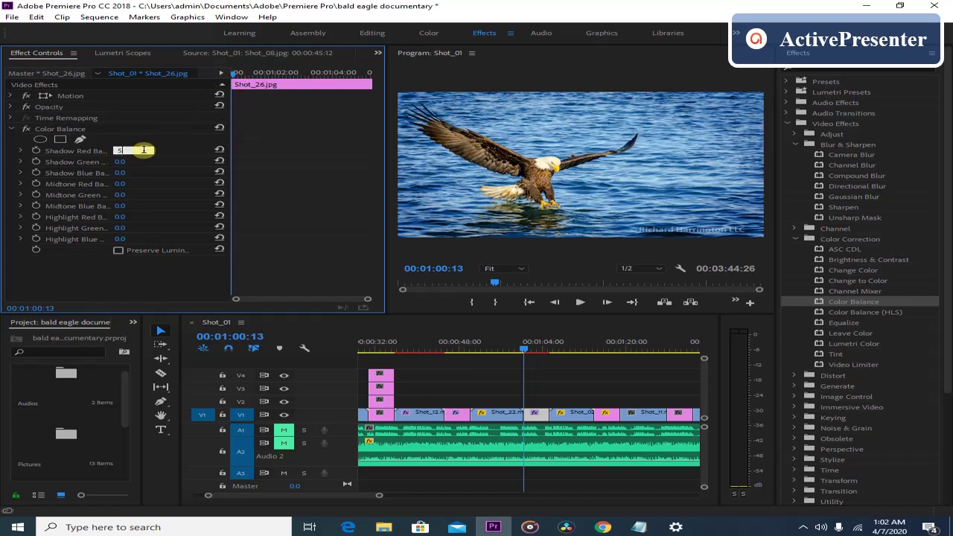
left_click(143, 161)
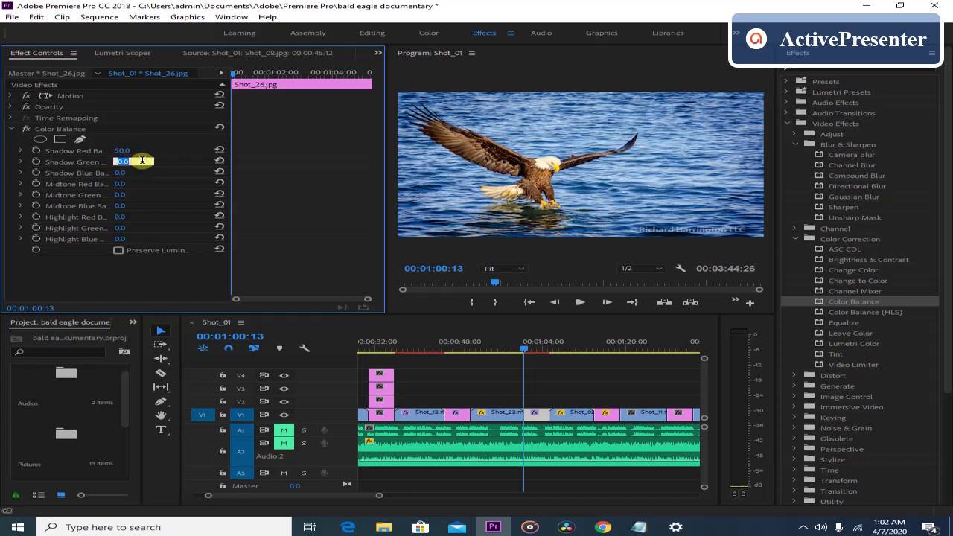
type("50")
left_click(142, 171)
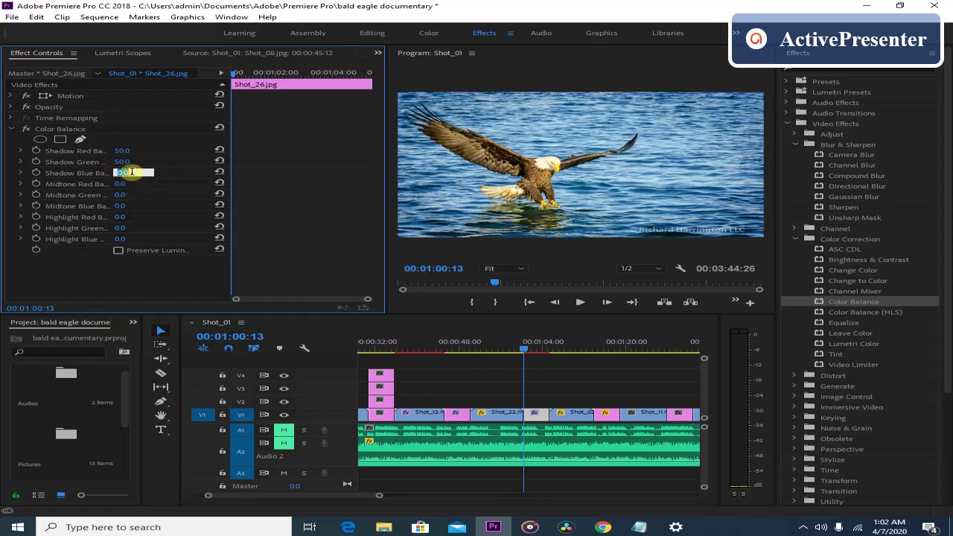
left_click(134, 182)
type("50")
Enable keyframing for the Shadow Red, Shadow Green, Shadow Blue and Midtone Red Balance values at the clip's start.
left_click(36, 150)
left_click(36, 162)
left_click(36, 173)
left_click(36, 184)
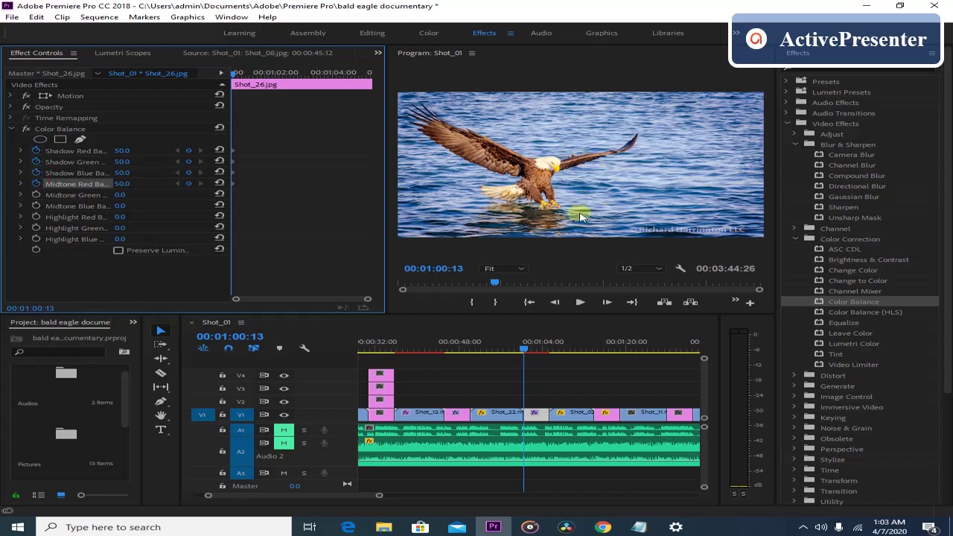
At 00:01:03:12, add keyframes for the Shadow Red, Shadow Green, Shadow Blue and Midtone Red Balance values.
left_click_drag(315, 73, 316, 98)
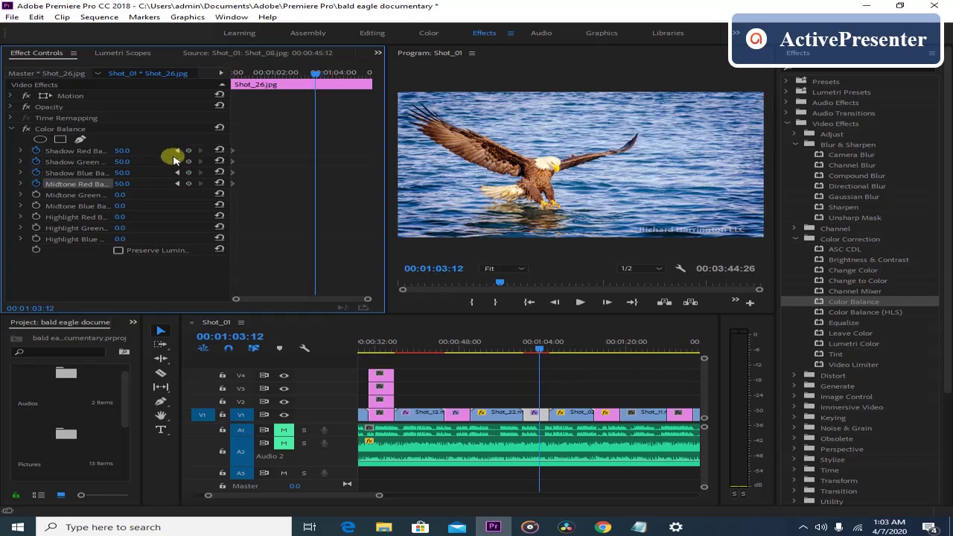
left_click(188, 150)
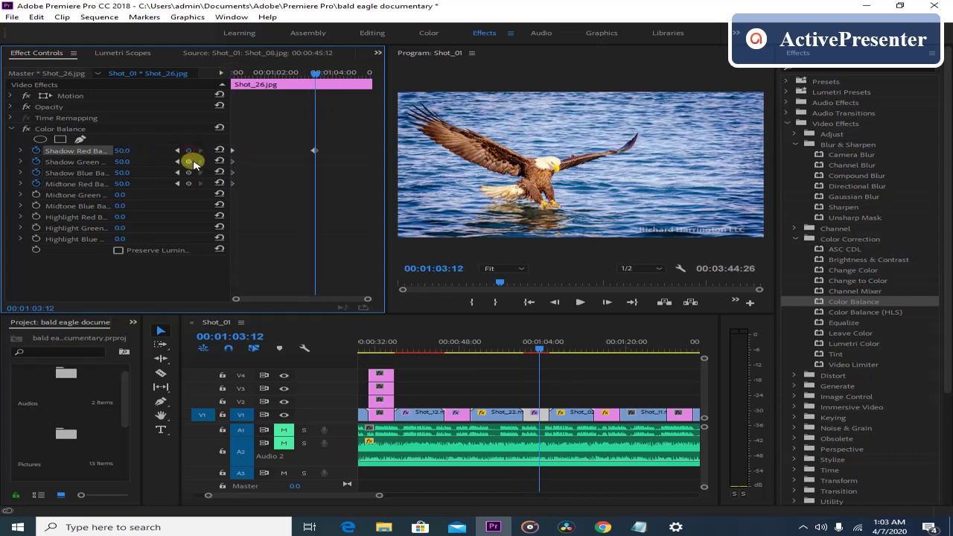
left_click(189, 161)
left_click(189, 172)
left_click(188, 183)
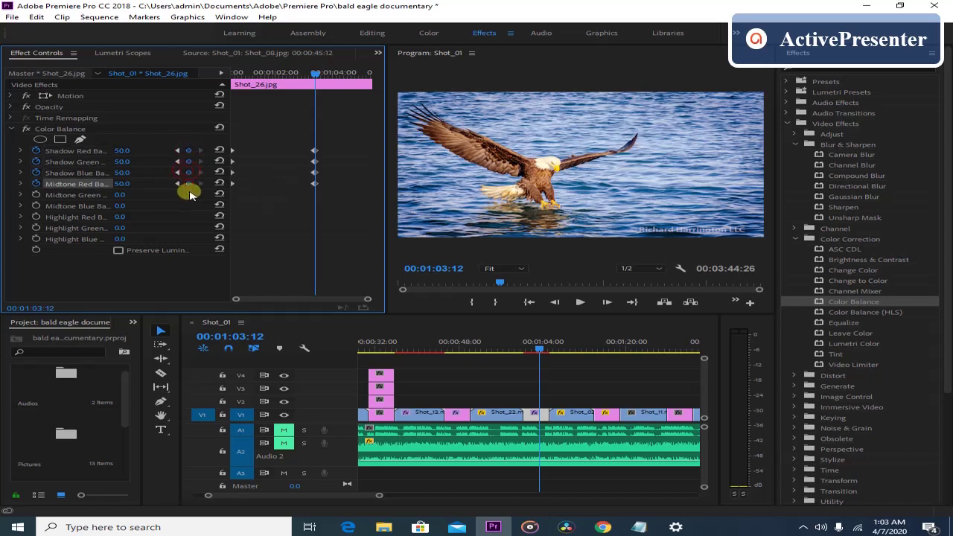
Set Shadow Red, Shadow Green, Shadow Blue and Midtone Red Balance to 0 at the 00:01:03:12 keyframes.
left_click_drag(121, 152, 97, 153)
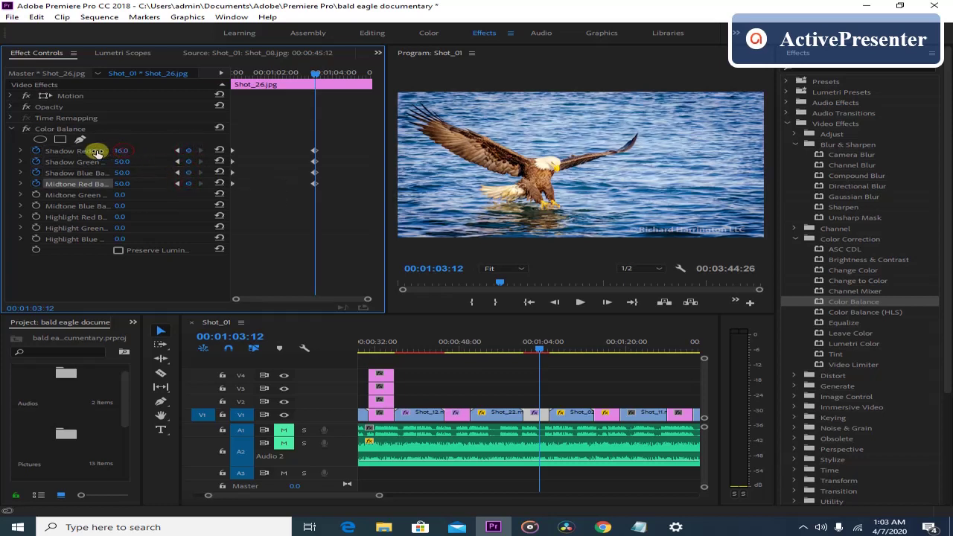
left_click(140, 154)
type("0")
key("Tab")
type("0")
key("Tab")
type("0")
key("Tab")
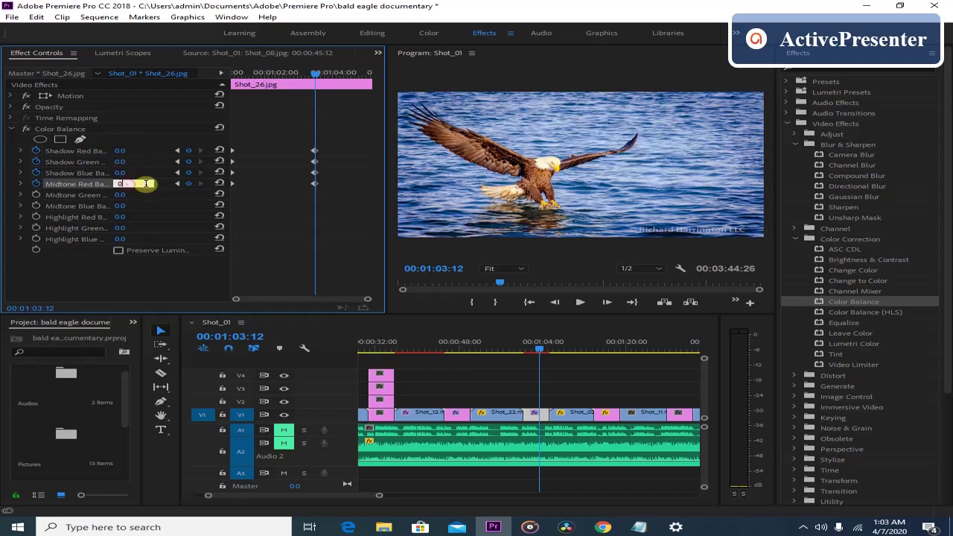
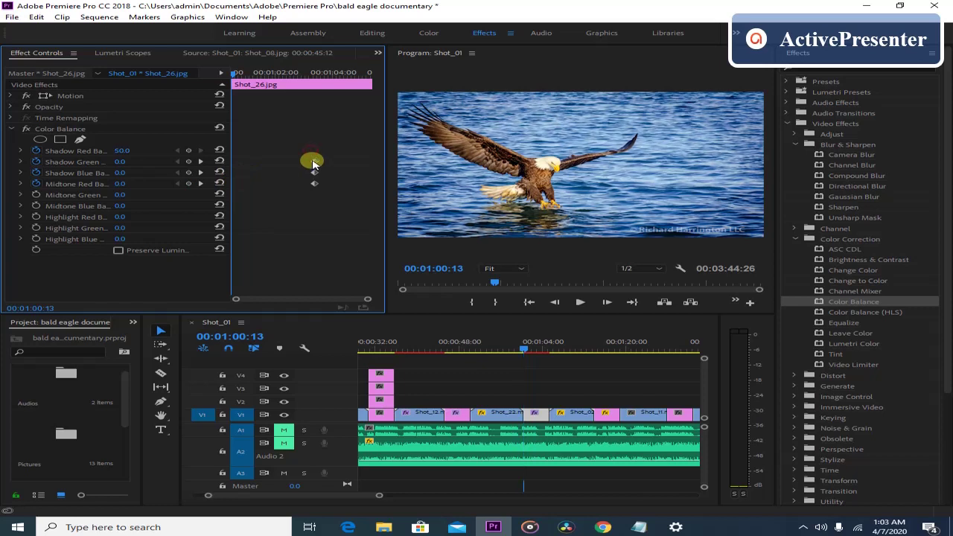
Delete the remaining Color Balance keyframes at 00:01:03:12 on Shot_26.jpg.
left_click(314, 172)
key("Delete")
left_click(314, 183)
key("Delete")
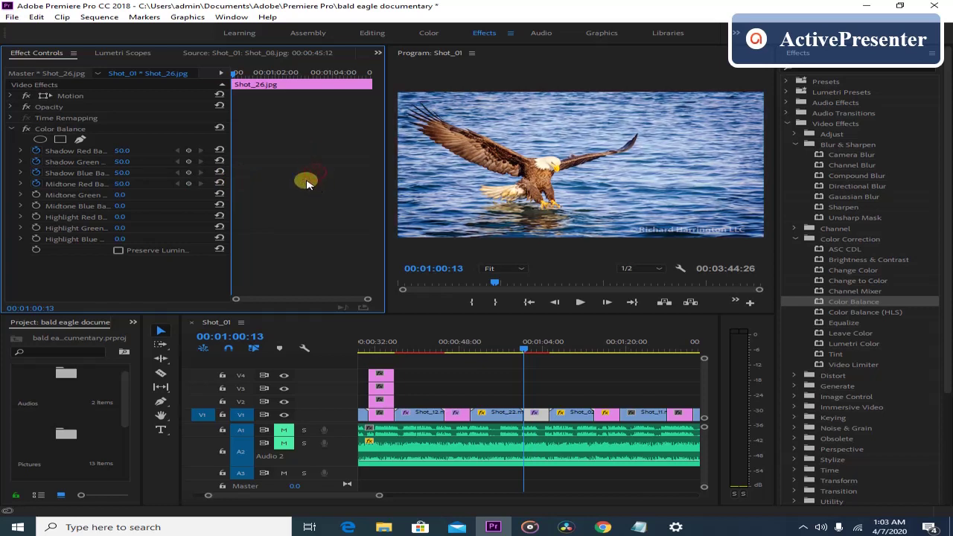
Reset Shadow Green, Shadow Blue and Midtone Red Balance to their defaults at the clip's start.
left_click(221, 162)
left_click(220, 172)
left_click(220, 184)
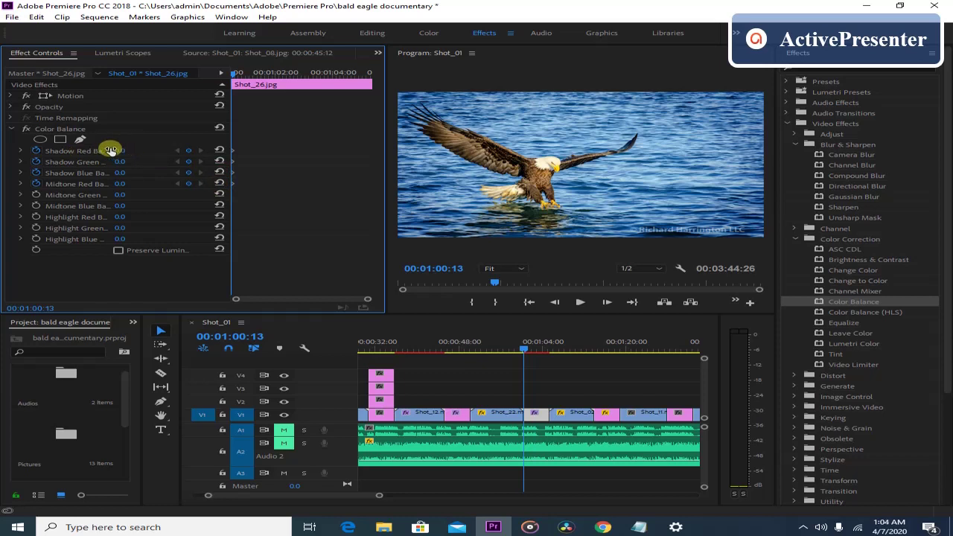
Set Shadow Red Balance and Highlight Red Balance to 100 at the start of Shot_26.jpg.
left_click_drag(118, 150, 164, 183)
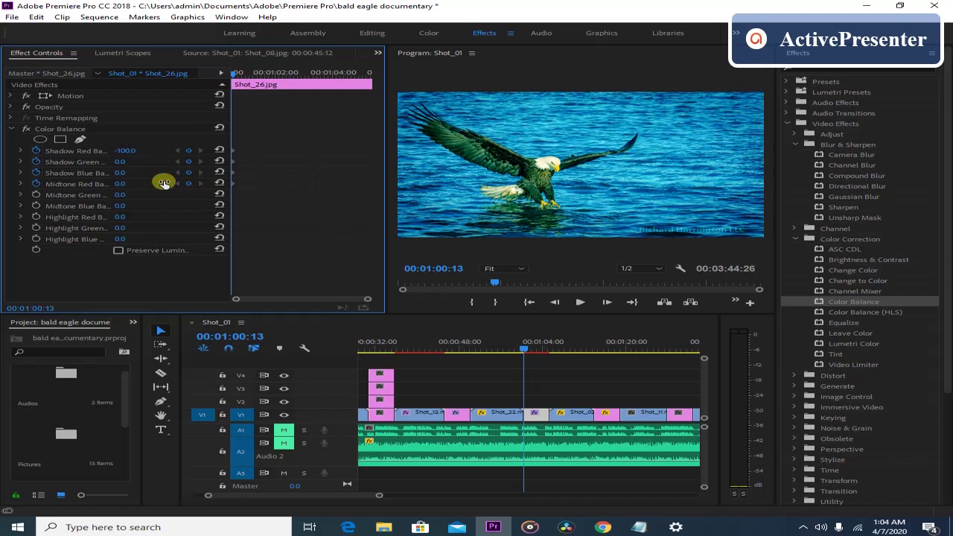
left_click_drag(164, 183, 133, 159)
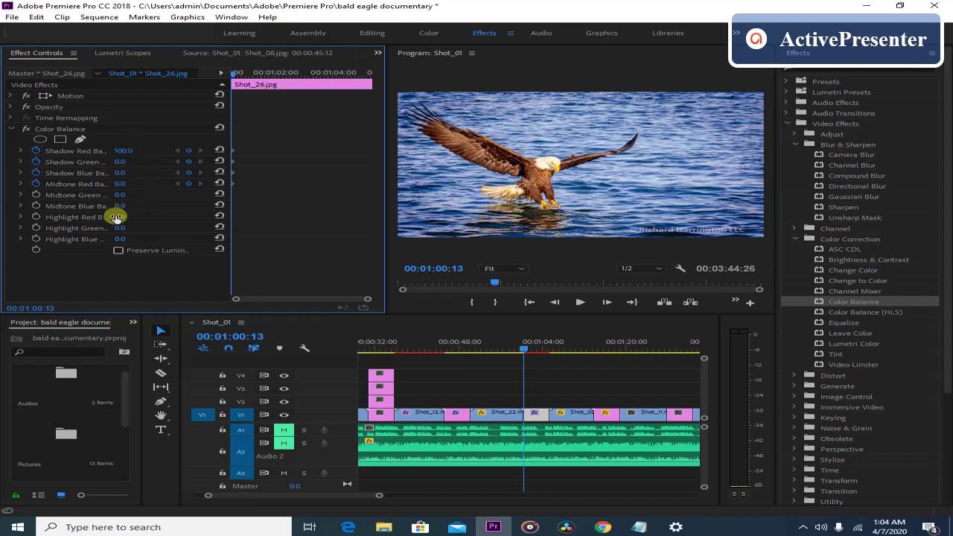
mouse_move(120, 217)
left_mouse_down()
mouse_move(234, 222)
mouse_move(117, 223)
left_mouse_up()
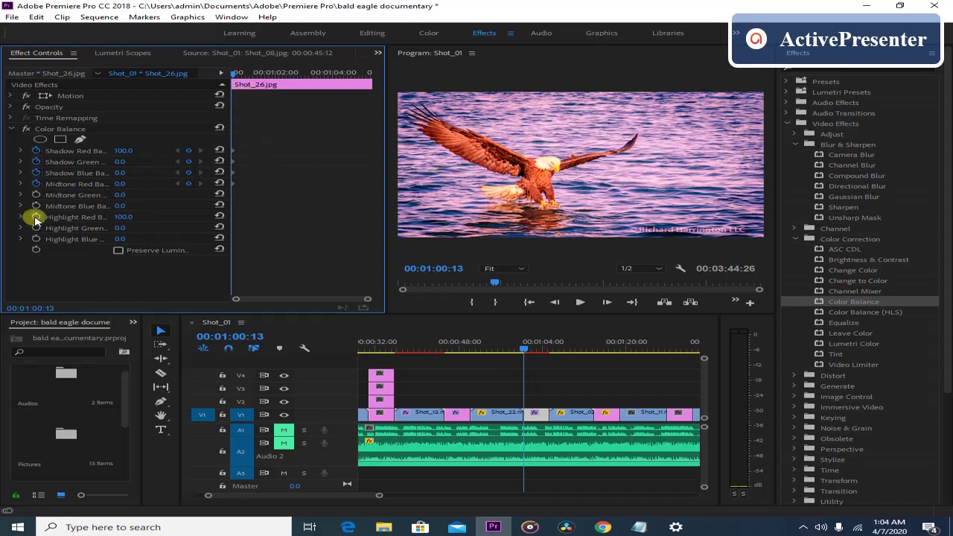
Disable keyframing for Shadow Green, Shadow Blue and Midtone Red Balance and accept deleting their keyframes.
left_click(35, 163)
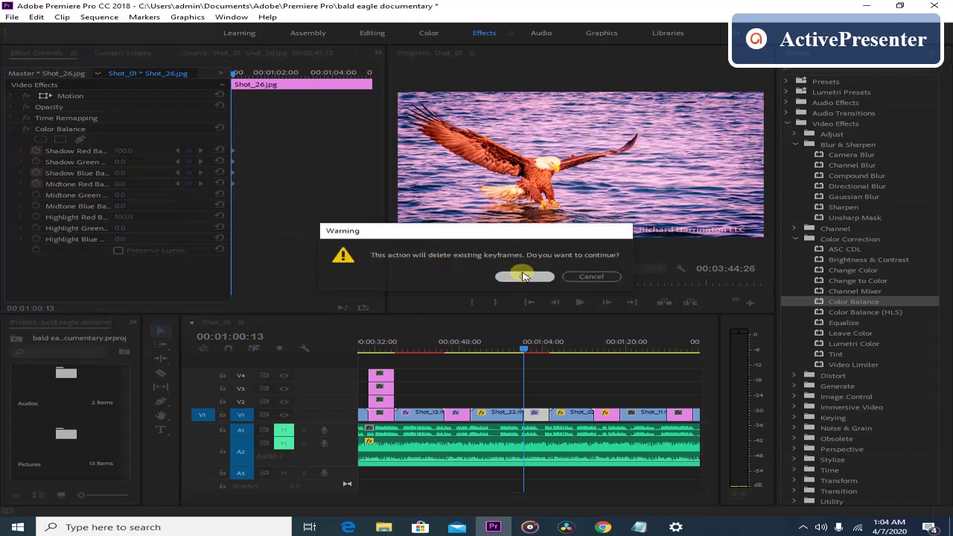
left_click(494, 277)
left_click(36, 173)
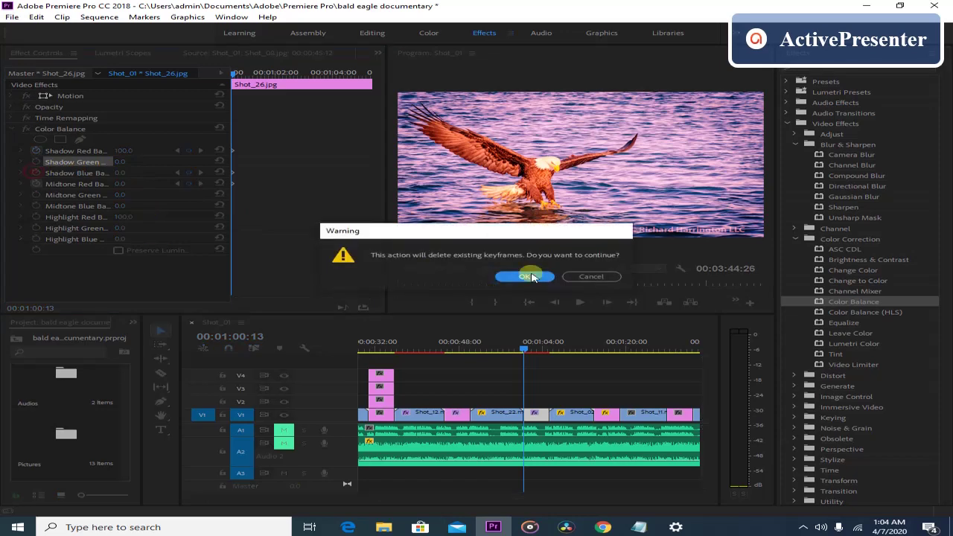
left_click(523, 272)
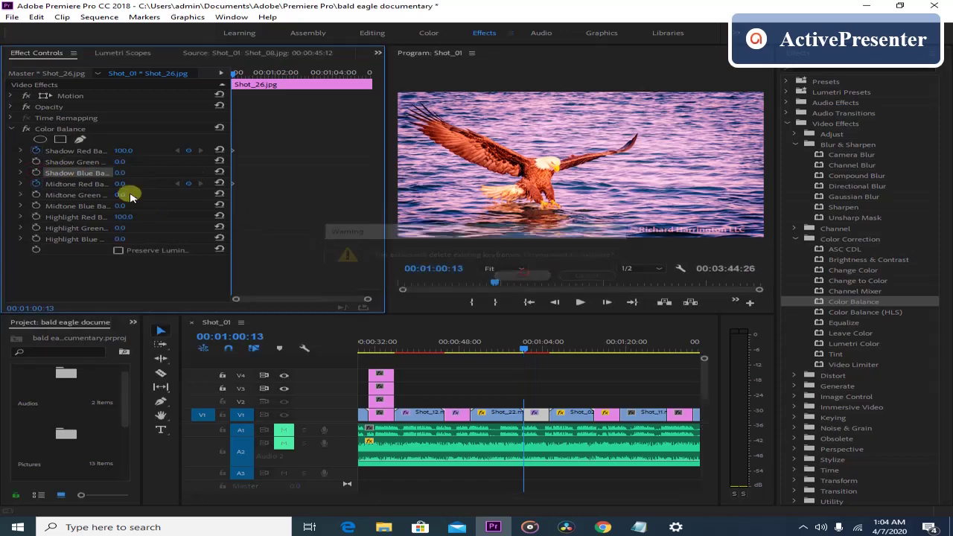
left_click(35, 184)
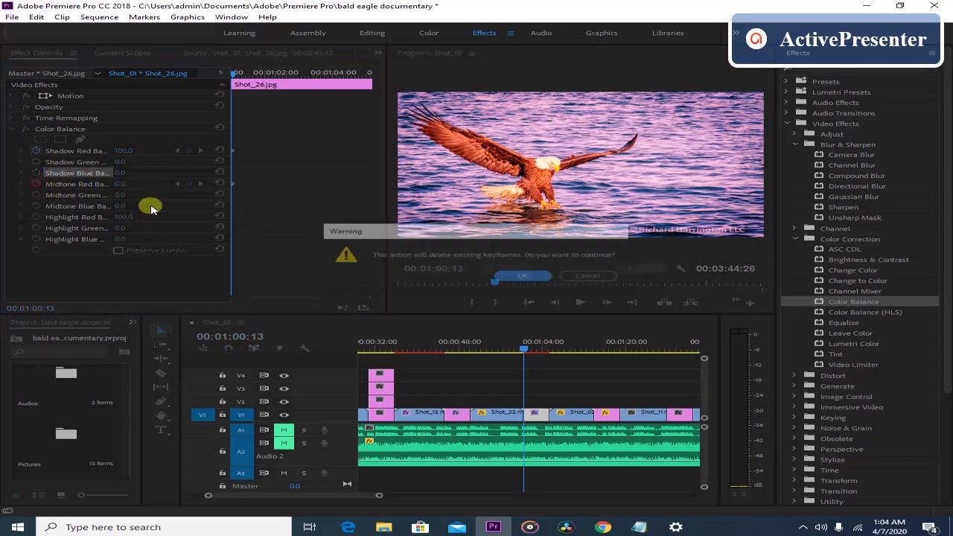
left_click(518, 275)
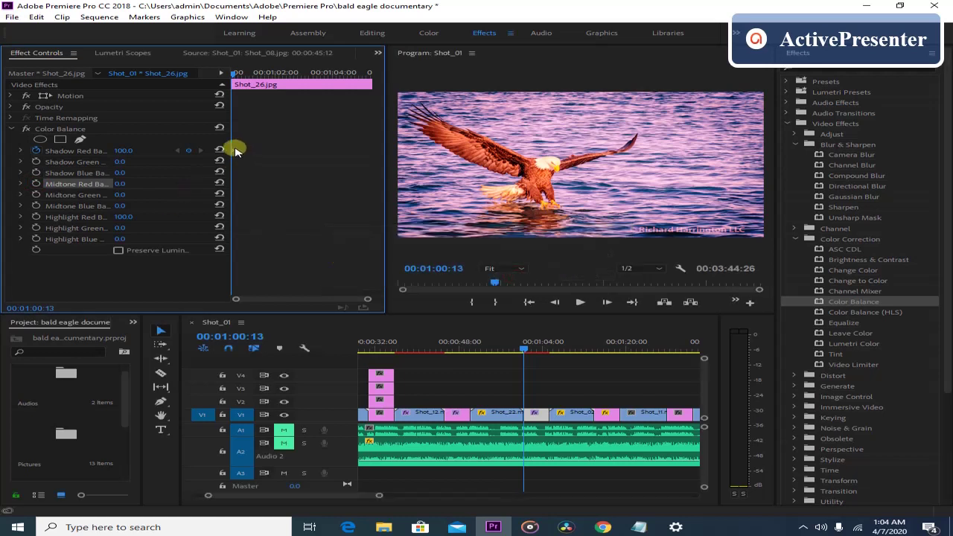
Enable Highlight Red Balance keyframing at the clip's start and add Shadow Red and Highlight Red keyframes at 00:01:03:22.
left_click(36, 216)
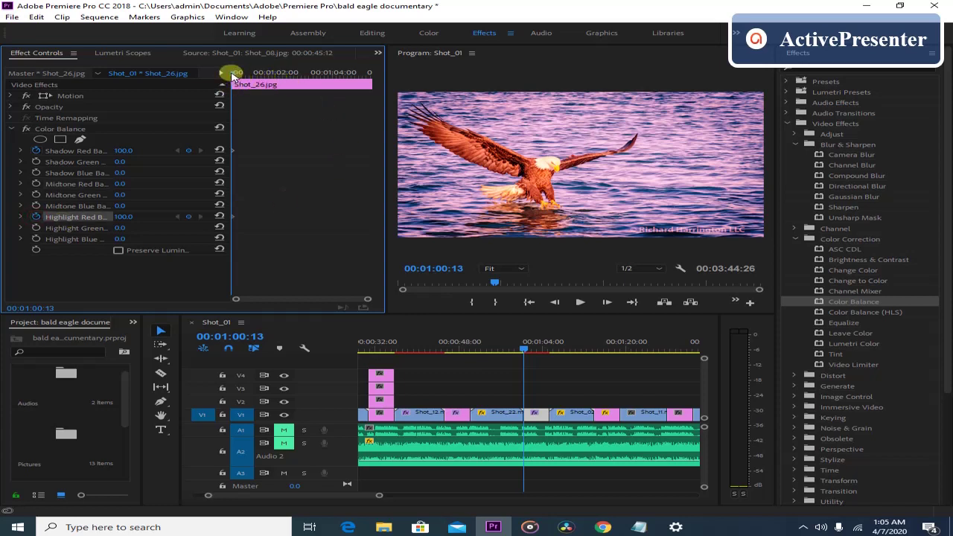
left_click_drag(234, 77, 328, 84)
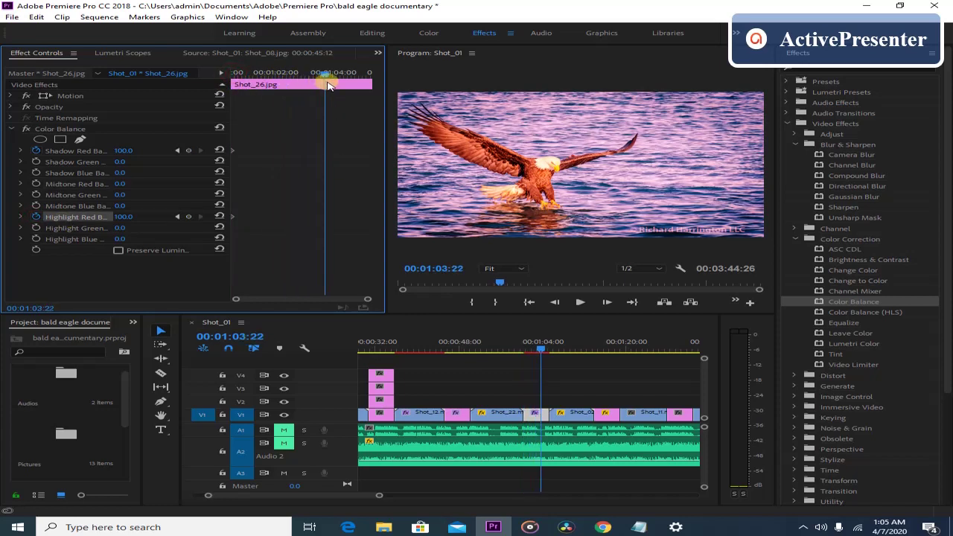
left_click(188, 150)
left_click(188, 216)
Set Shadow Red and Highlight Red Balance to 0 at 00:01:03:22 and preview the frames just after it.
mouse_move(123, 151)
left_mouse_down()
mouse_move(81, 146)
mouse_move(132, 149)
left_mouse_up()
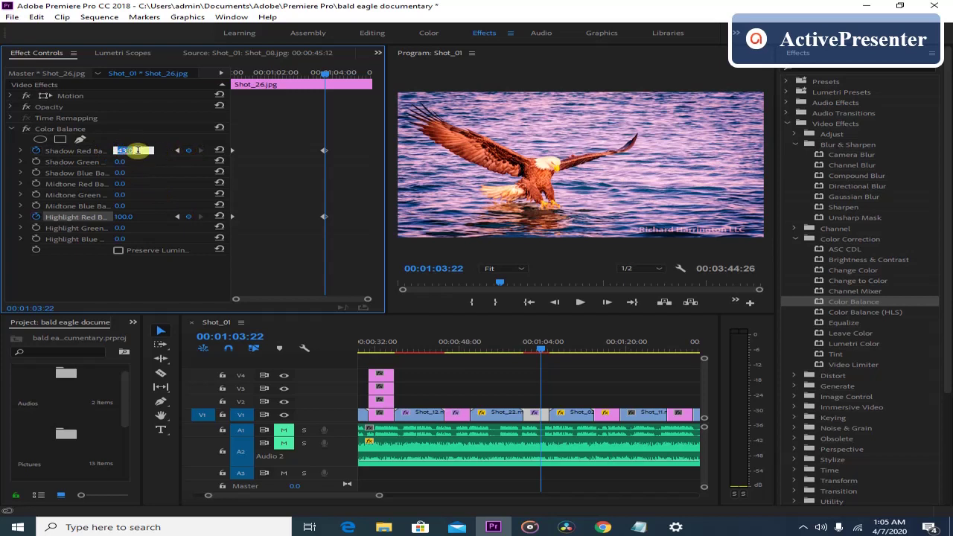
left_click(127, 216)
type("0")
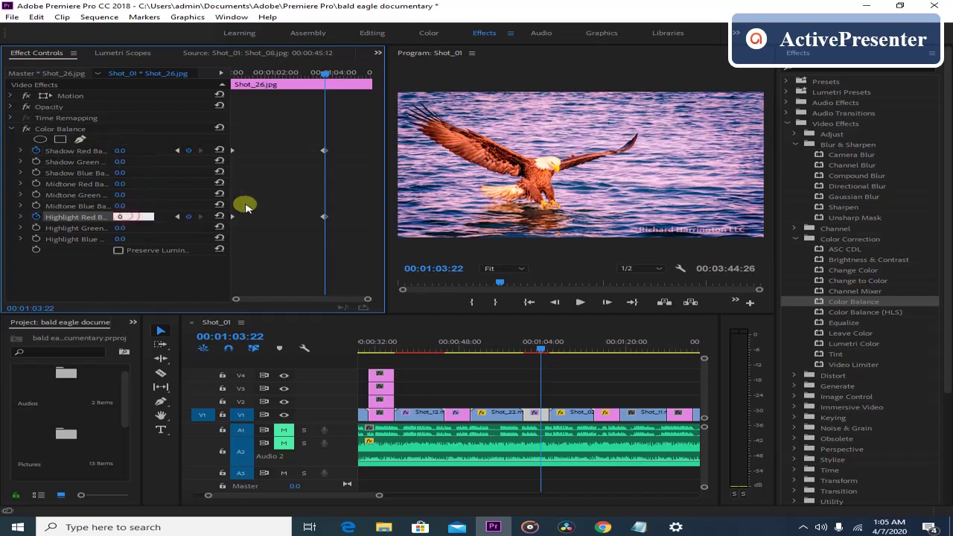
left_click(325, 77)
mouse_move(325, 77)
left_mouse_down()
mouse_move(220, 75)
mouse_move(335, 85)
mouse_move(232, 81)
mouse_move(332, 93)
left_mouse_up()
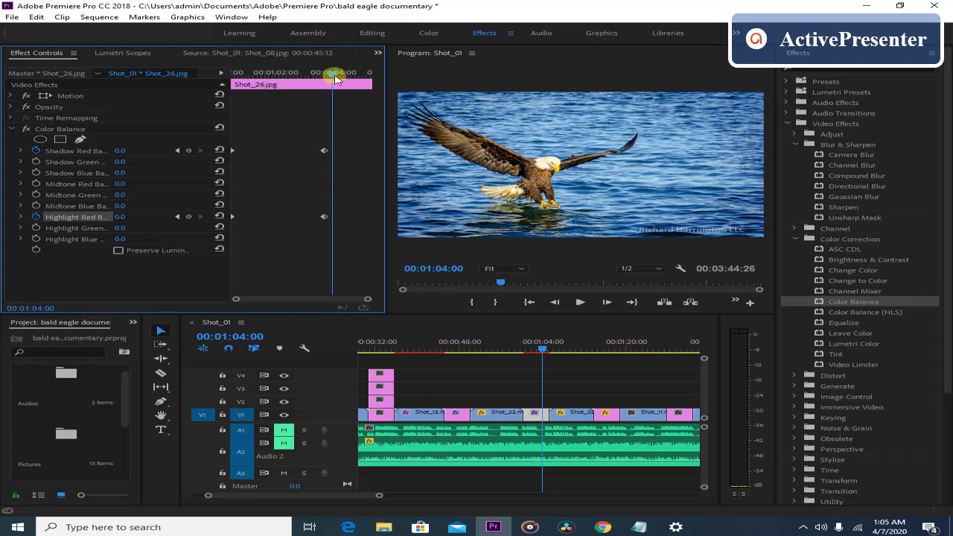
Apply the Emboss effect from the Stylize video effects to the Shot_11.mp4 clip.
left_click_drag(543, 350, 605, 357)
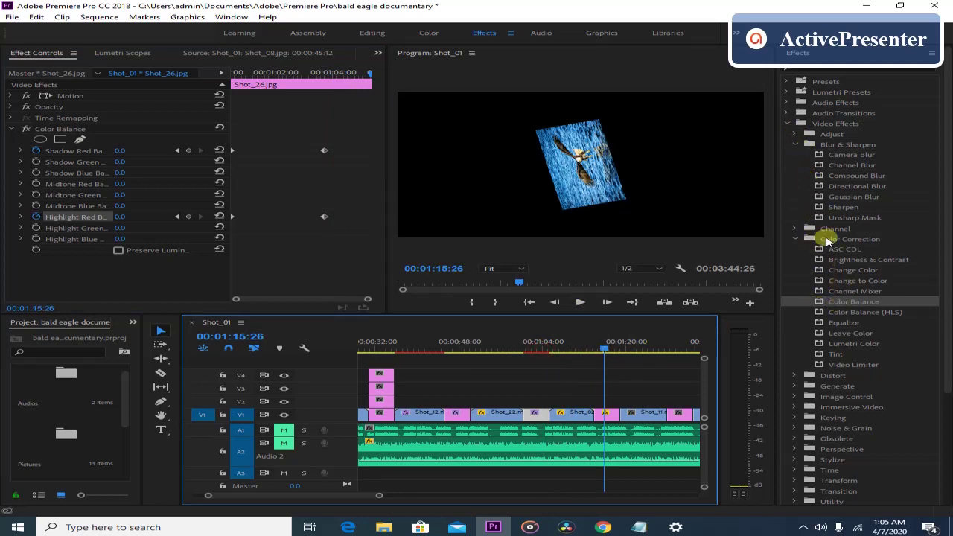
left_click(794, 144)
left_click(794, 165)
left_click(794, 260)
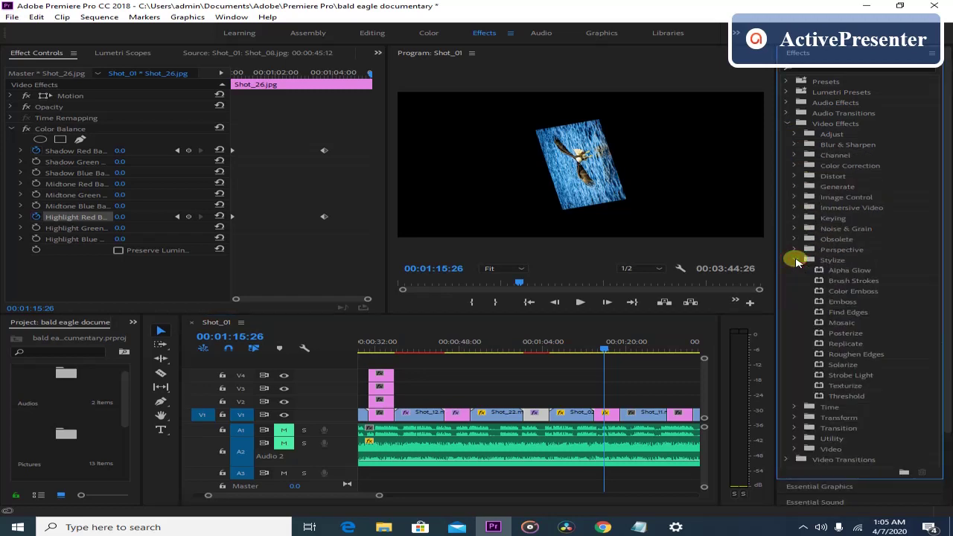
left_click(607, 413)
left_click(680, 415)
left_click_drag(604, 350, 638, 350)
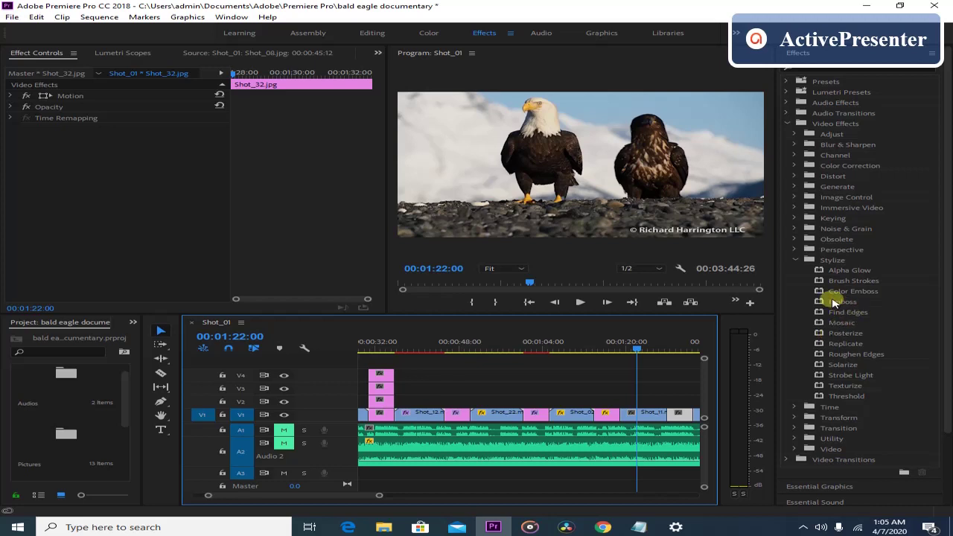
left_click_drag(839, 304, 650, 414)
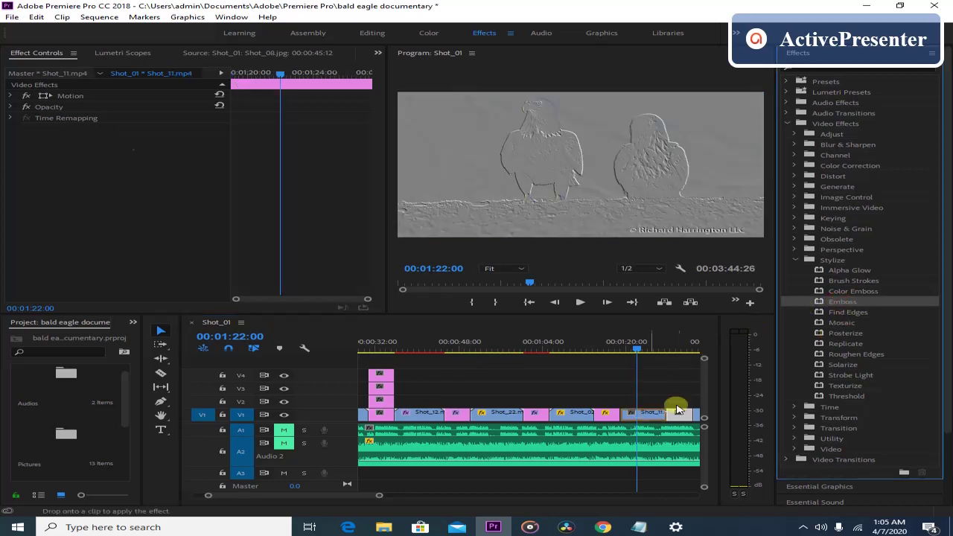
At the start of Shot_11.mp4, 00:01:18:29, enable keyframing for Emboss Direction, Relief, Contrast and Blend With Original.
left_click_drag(279, 78, 124, 151)
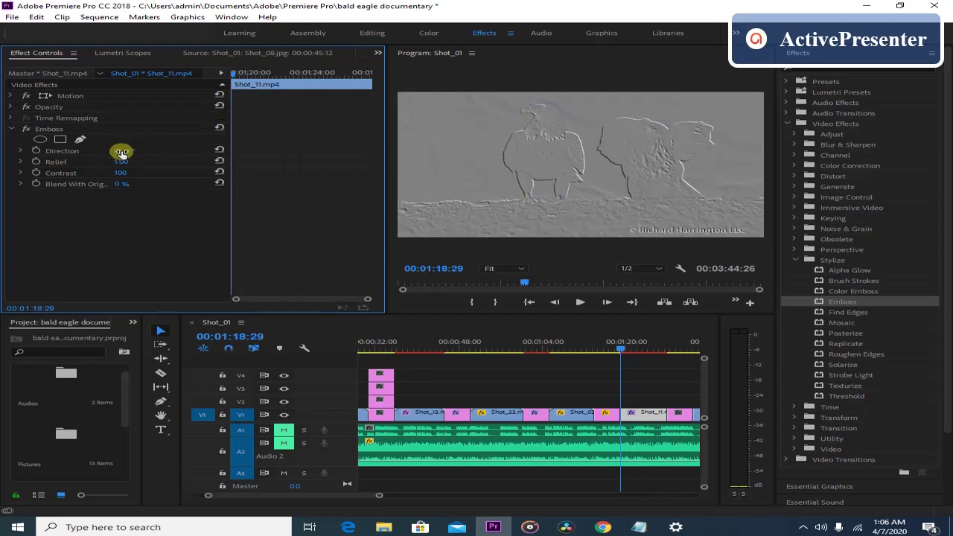
left_click(36, 151)
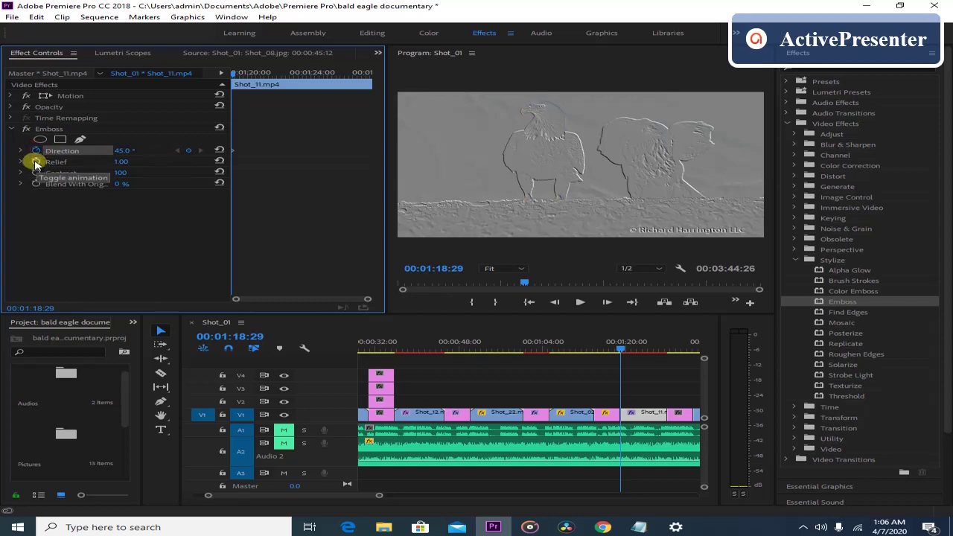
left_click(36, 161)
left_click(36, 173)
left_click(36, 184)
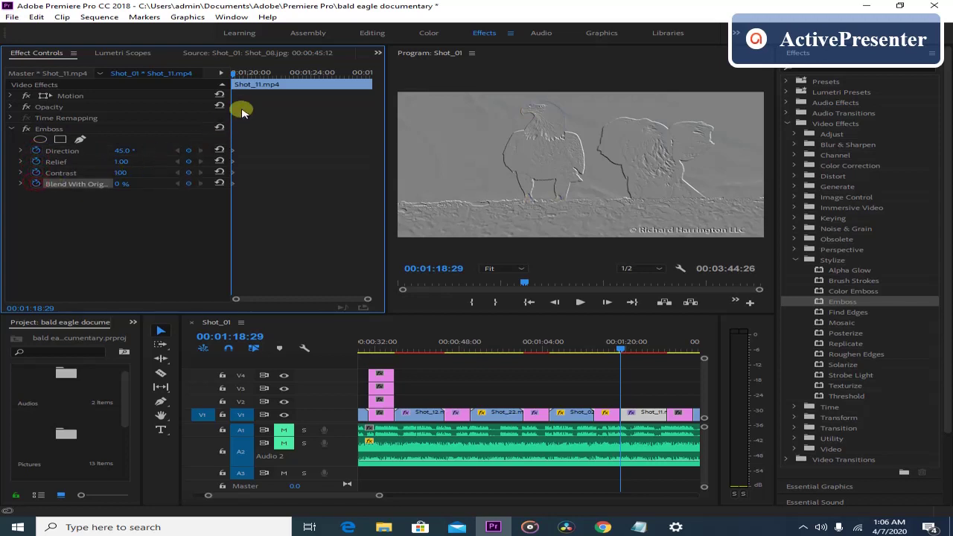
At 00:01:24:08, set Emboss Direction, Relief and Contrast to 0 and Blend With Original to 100%, and preview the transition.
left_click_drag(233, 75, 316, 75)
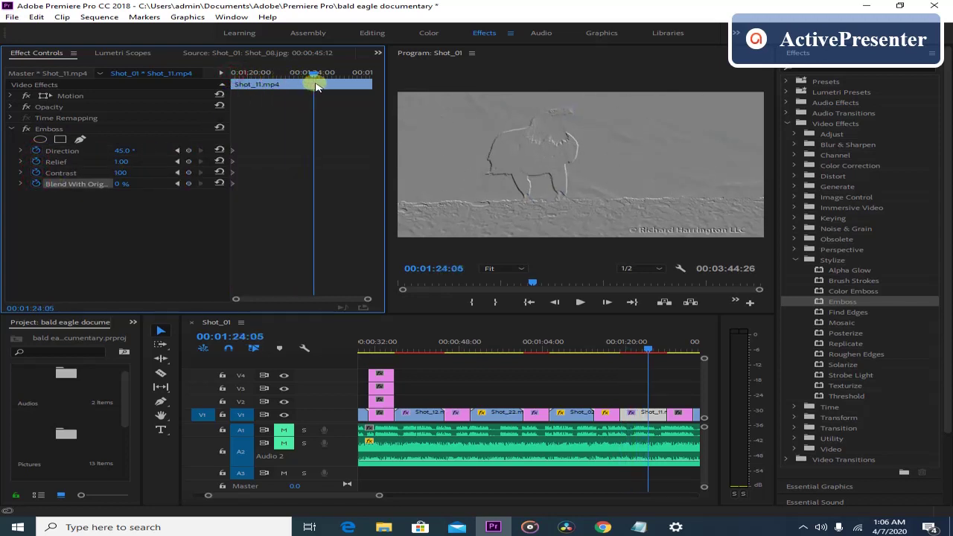
left_click_drag(124, 151, 206, 164)
left_click_drag(124, 172, 250, 197)
left_click_drag(122, 172, 41, 163)
mouse_move(122, 150)
left_mouse_down()
mouse_move(181, 154)
mouse_move(64, 156)
mouse_move(138, 151)
left_mouse_up()
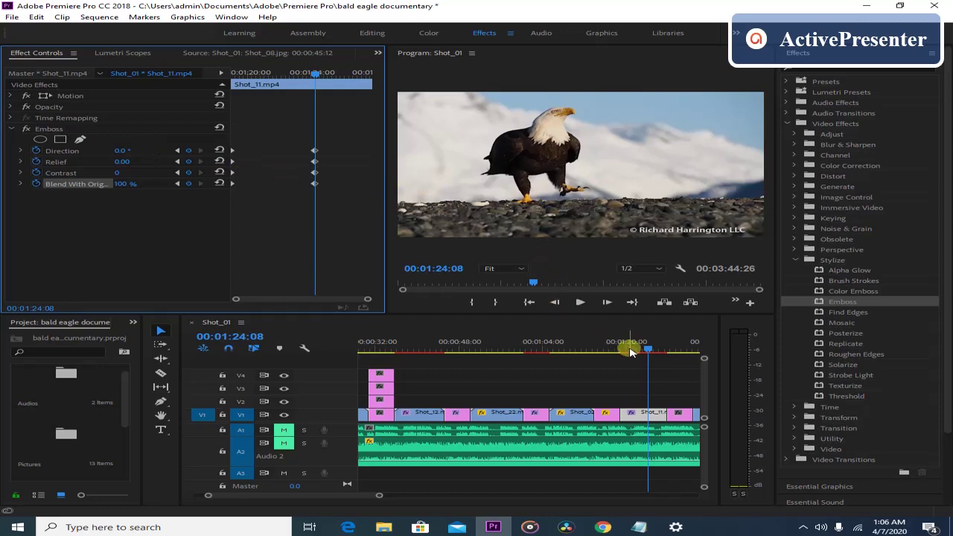
mouse_move(645, 347)
left_mouse_down()
mouse_move(601, 347)
mouse_move(666, 351)
mouse_move(620, 353)
mouse_move(656, 357)
left_mouse_up()
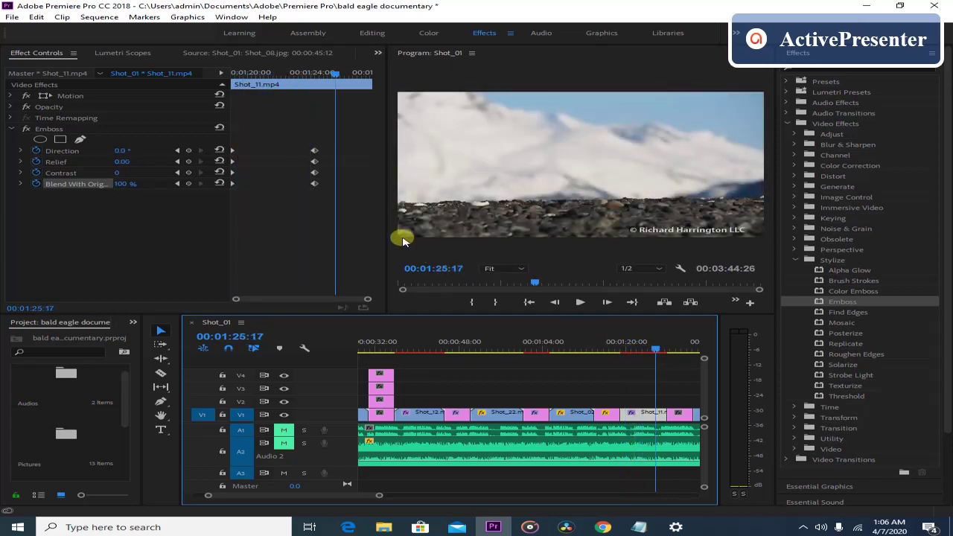